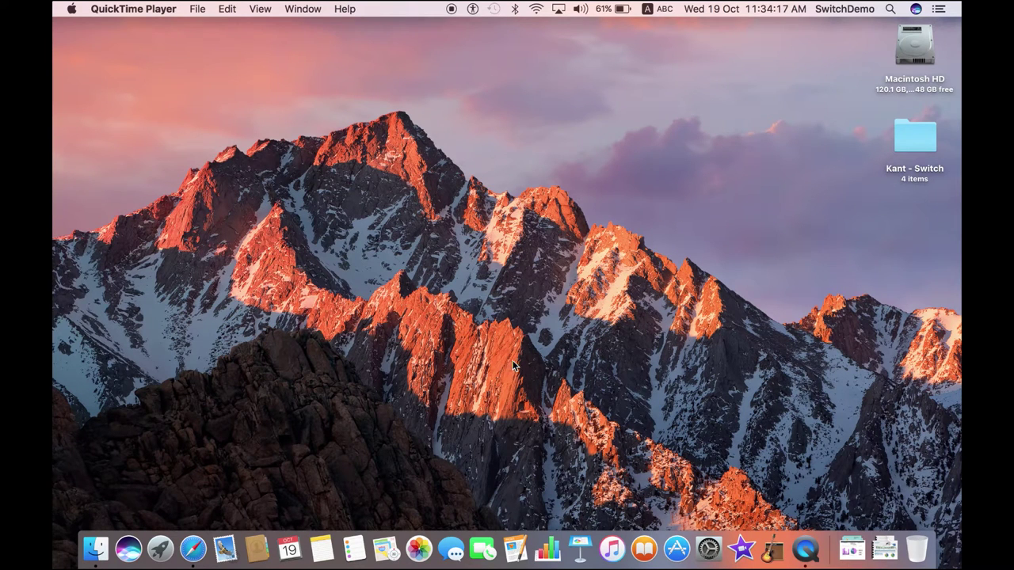
Open the Photos app and shift its window slightly to the left on the desktop
{"action": "left_click", "coordinate": [560, 361]}
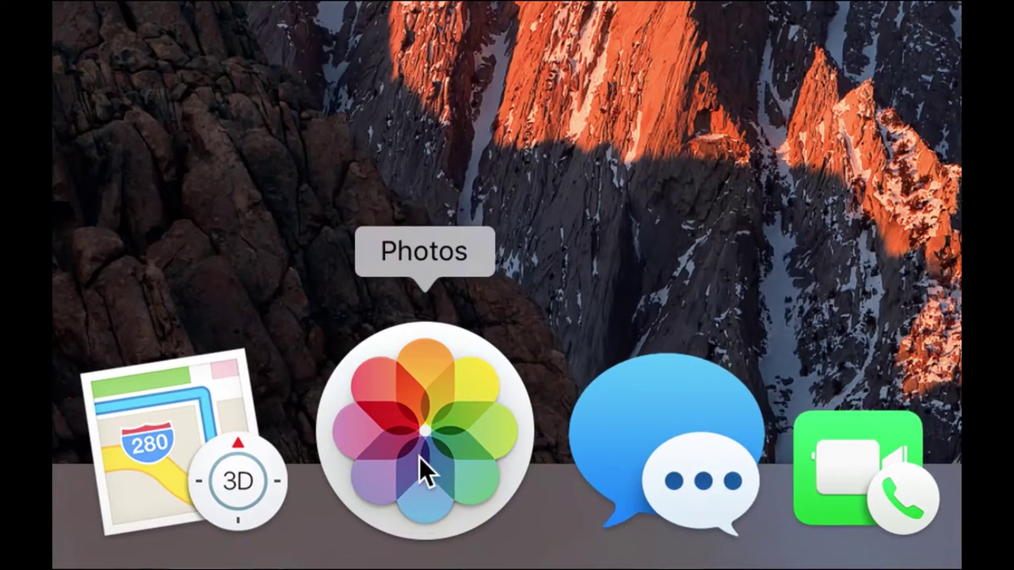
{"action": "left_click", "coordinate": [418, 544]}
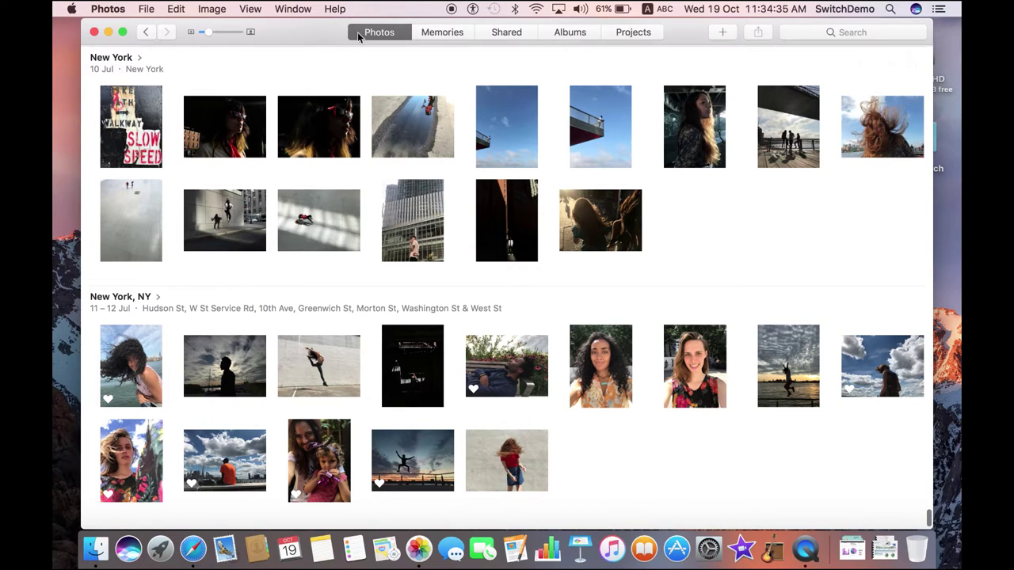
{"action": "mouse_move", "coordinate": [306, 34]}
{"action": "left_mouse_down"}
{"action": "mouse_move", "coordinate": [328, 32]}
{"action": "mouse_move", "coordinate": [298, 32]}
{"action": "left_mouse_up"}
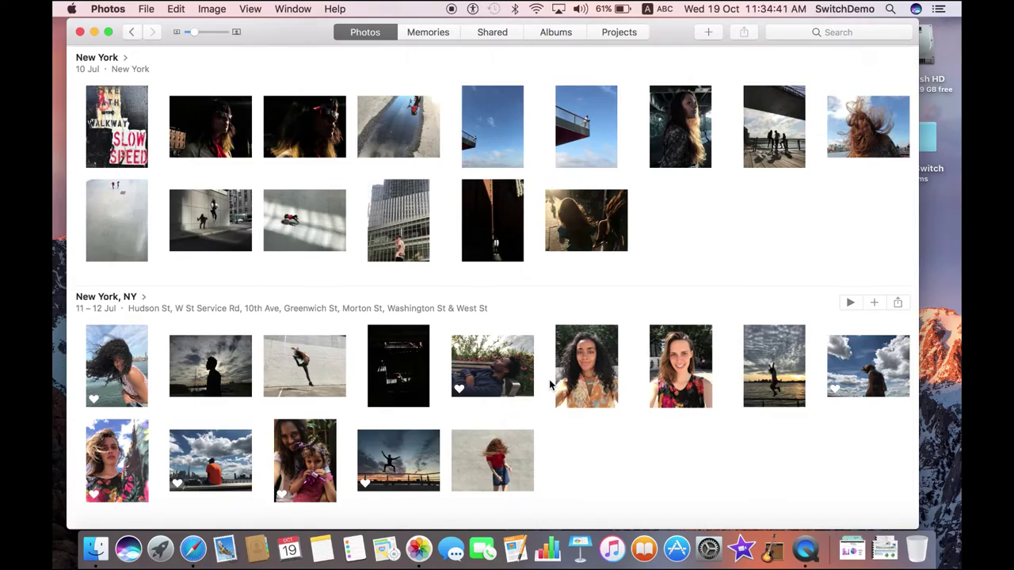
Browse the photo library's moments, going back from the latest New York photos to earlier years and returning to the newest ones
{"action": "scroll", "coordinate": [550, 385], "scroll_direction": "down", "scroll_amount": 2}
{"action": "scroll", "coordinate": [551, 384], "scroll_direction": "up", "scroll_amount": 15}
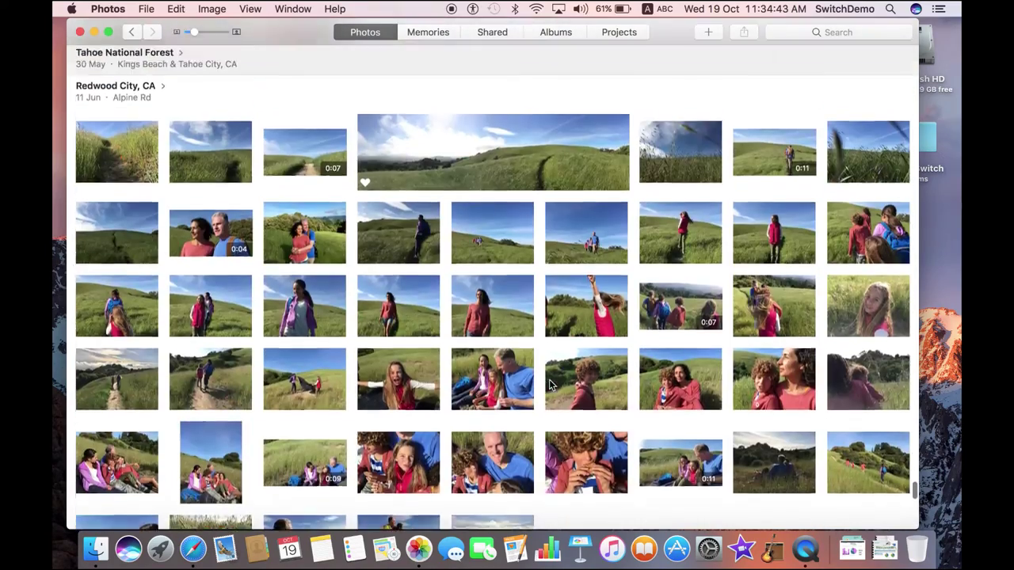
{"action": "scroll", "coordinate": [550, 384], "scroll_direction": "down", "scroll_amount": 15}
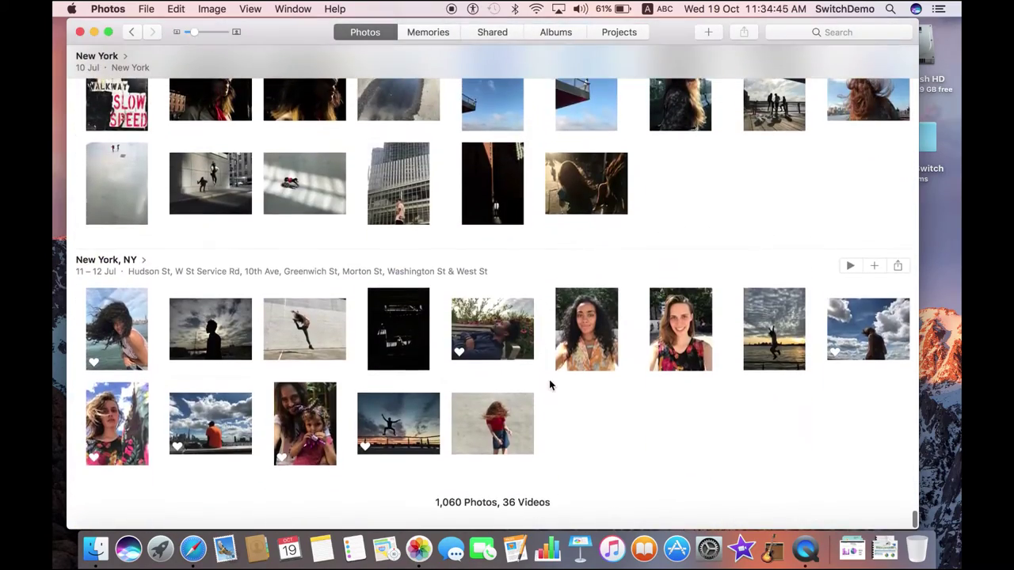
{"action": "scroll", "coordinate": [549, 385], "scroll_direction": "up", "scroll_amount": 20}
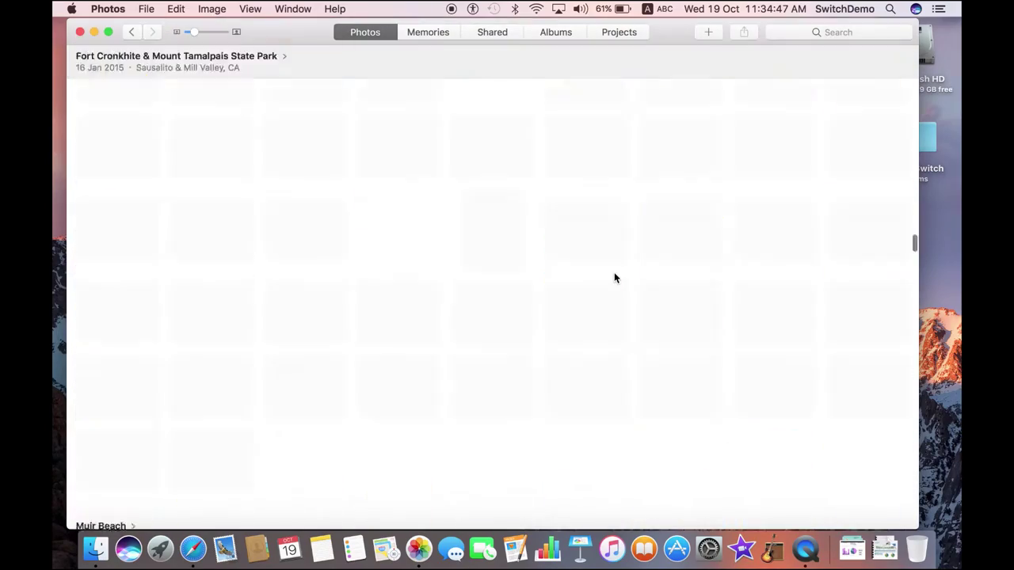
{"action": "scroll", "coordinate": [615, 277], "scroll_direction": "up", "scroll_amount": 10}
{"action": "scroll", "coordinate": [615, 277], "scroll_direction": "down", "scroll_amount": 8}
{"action": "scroll", "coordinate": [615, 277], "scroll_direction": "down", "scroll_amount": 20}
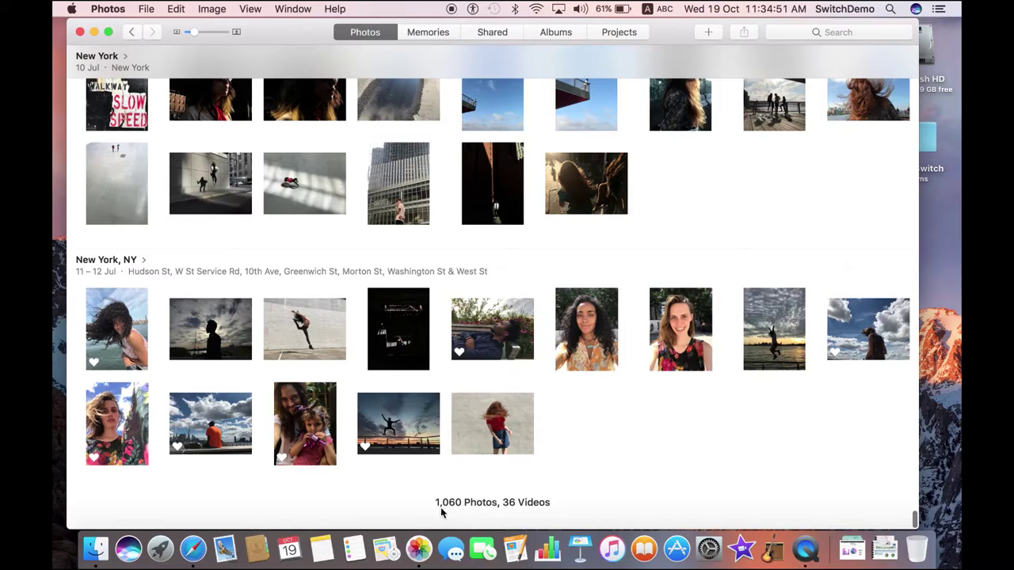
{"action": "scroll", "coordinate": [640, 364], "scroll_direction": "up", "scroll_amount": 20}
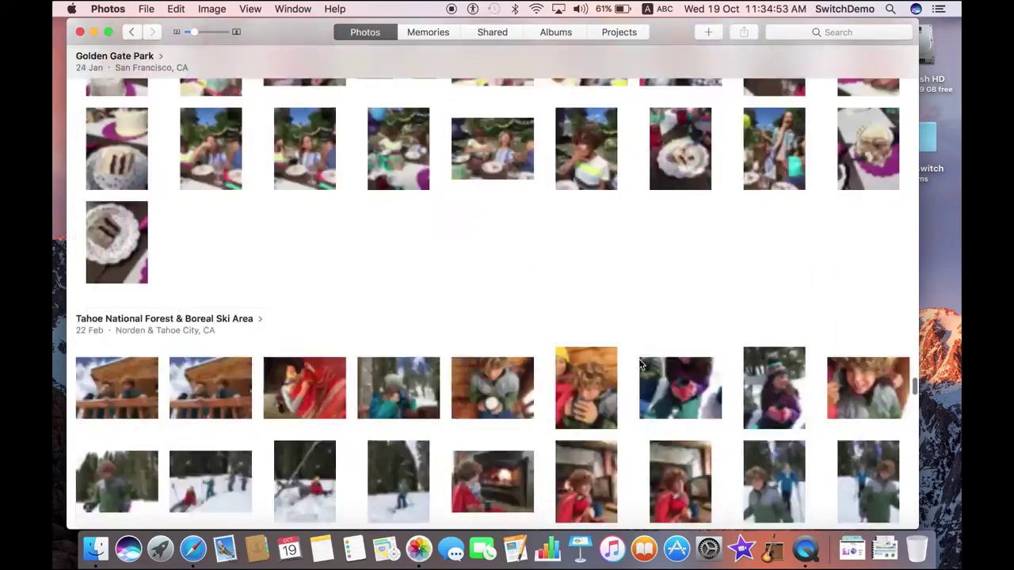
{"action": "scroll", "coordinate": [640, 364], "scroll_direction": "down", "scroll_amount": 20}
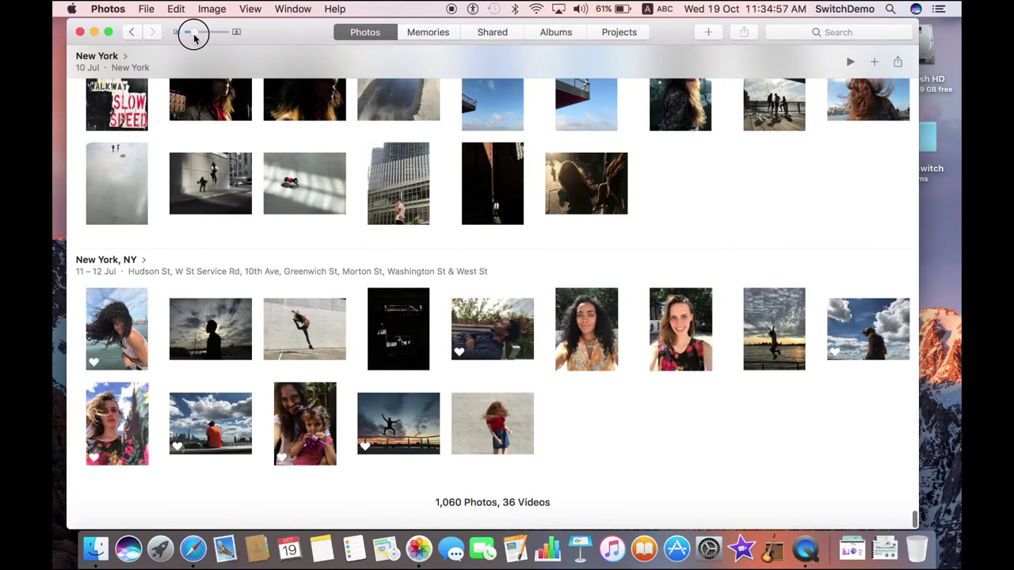
Enlarge the library thumbnails to look over the latest New York photos, and shrink them back to the smaller size
{"action": "left_click_drag", "start_coordinate": [194, 36], "coordinate": [226, 33]}
{"action": "scroll", "coordinate": [345, 271], "scroll_direction": "down", "scroll_amount": 10}
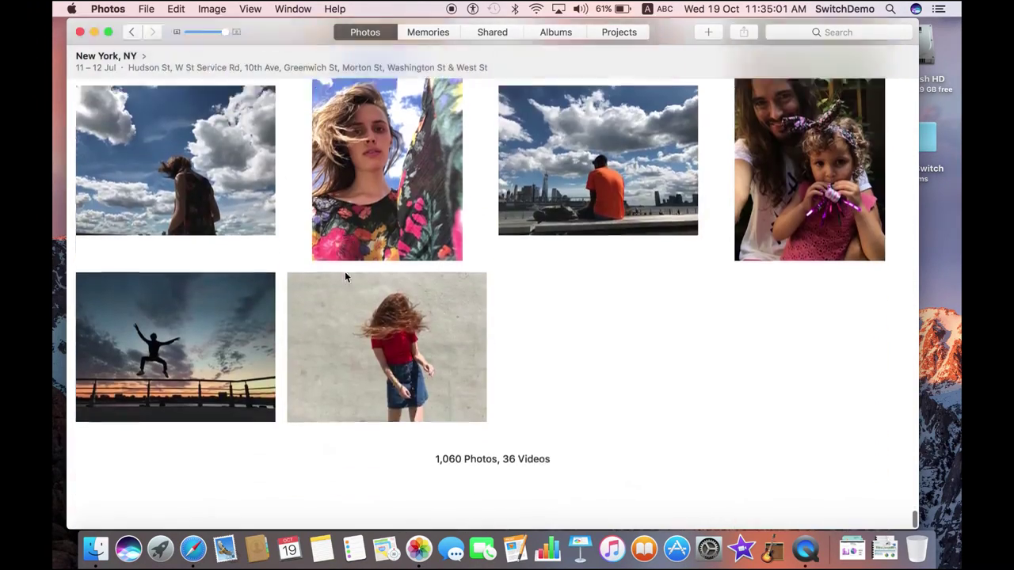
{"action": "scroll", "coordinate": [345, 276], "scroll_direction": "up", "scroll_amount": 10}
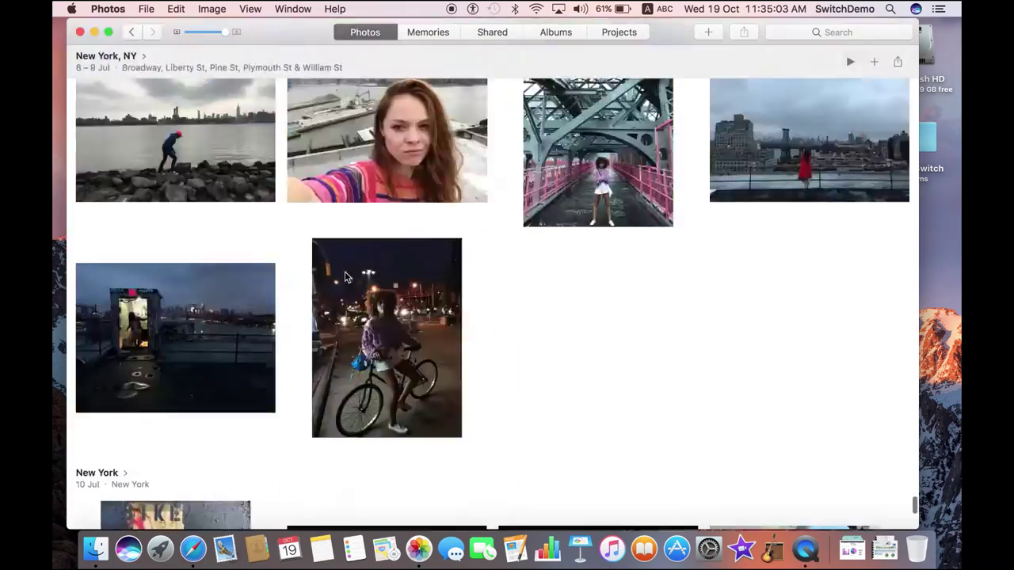
{"action": "scroll", "coordinate": [345, 276], "scroll_direction": "down", "scroll_amount": 10}
{"action": "scroll", "coordinate": [345, 277], "scroll_direction": "up", "scroll_amount": 3}
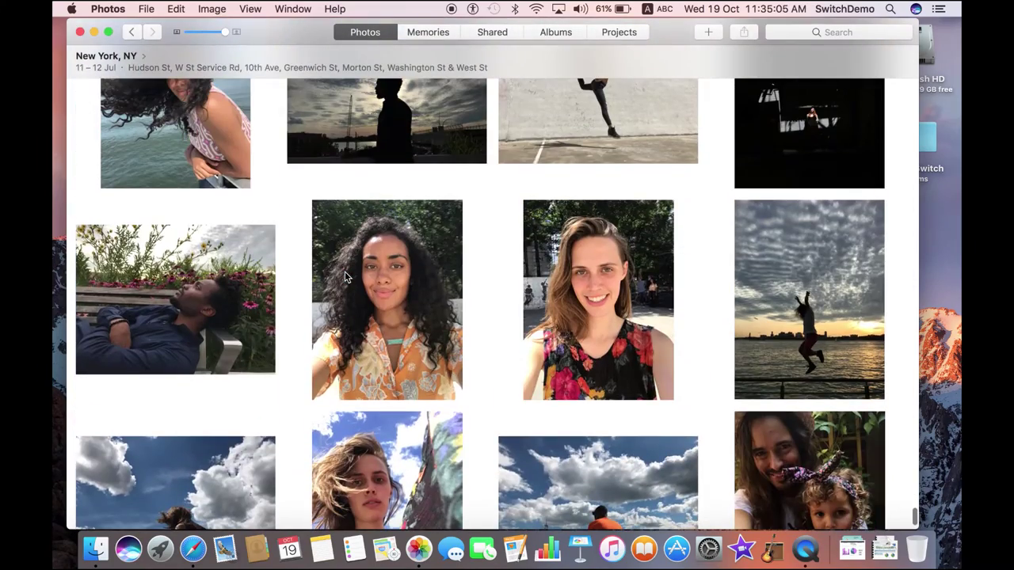
{"action": "left_click_drag", "start_coordinate": [225, 32], "coordinate": [197, 32]}
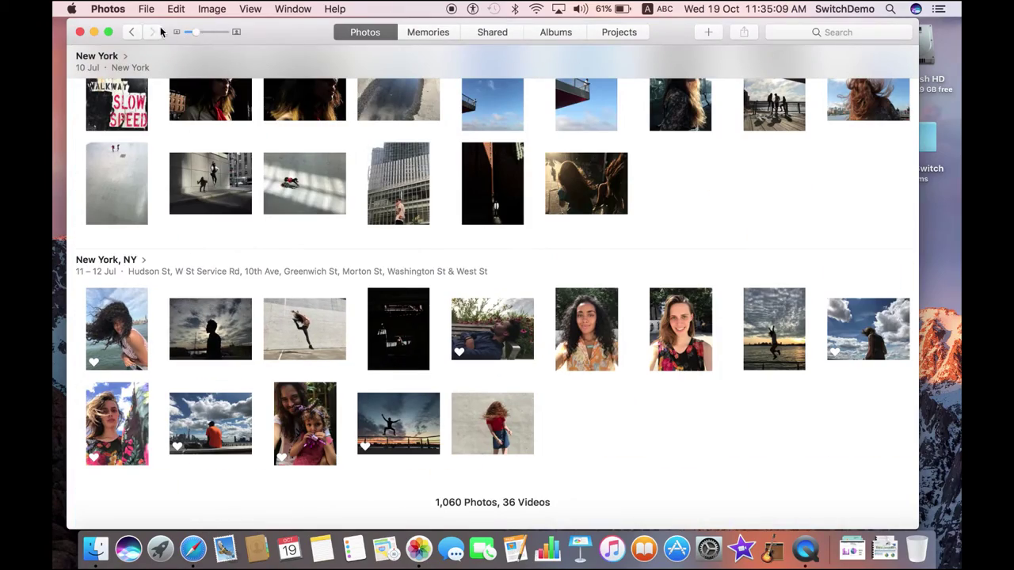
Zoom the library out from moments to the overview by year and look over the years 2012 to 2016
{"action": "left_click", "coordinate": [133, 32]}
{"action": "left_click", "coordinate": [133, 32]}
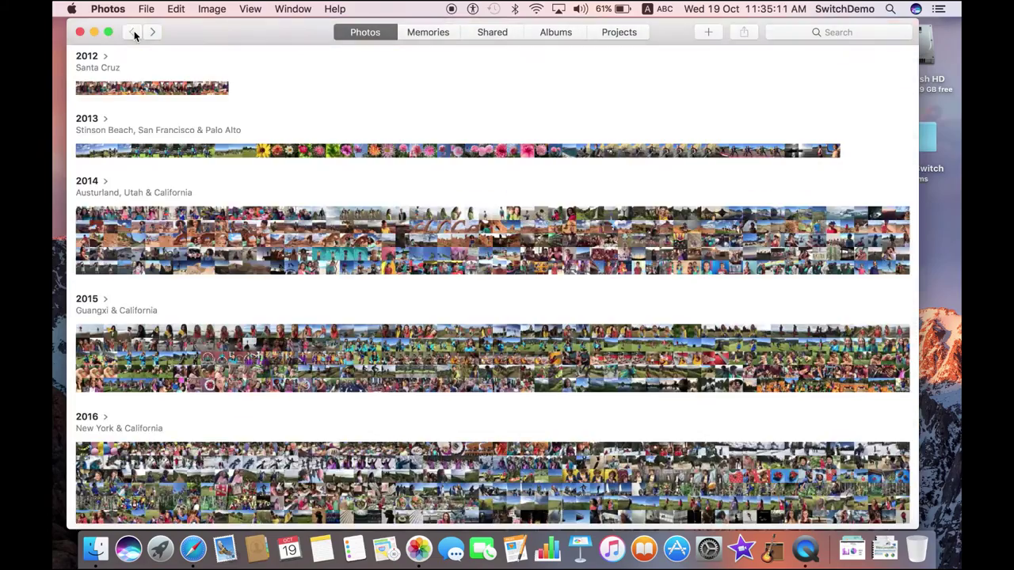
{"action": "scroll", "coordinate": [183, 190], "scroll_direction": "down", "scroll_amount": 2}
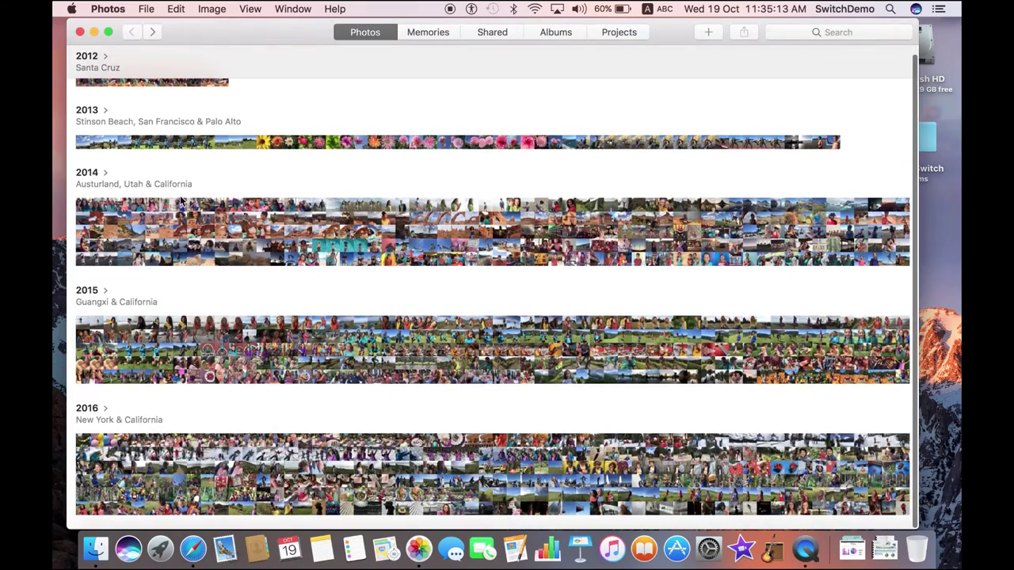
Go into 2015, its Boulder Creek & Los Gatos collection, and open the Los Gatos - The Almond Grove moment of 22 Feb 2015
{"action": "left_click", "coordinate": [439, 364]}
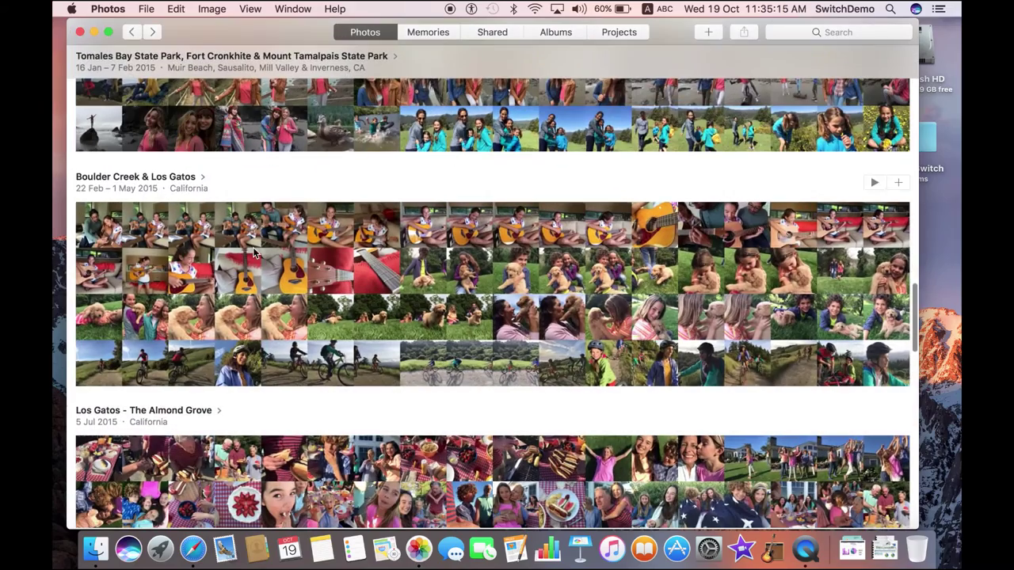
{"action": "left_click", "coordinate": [168, 180]}
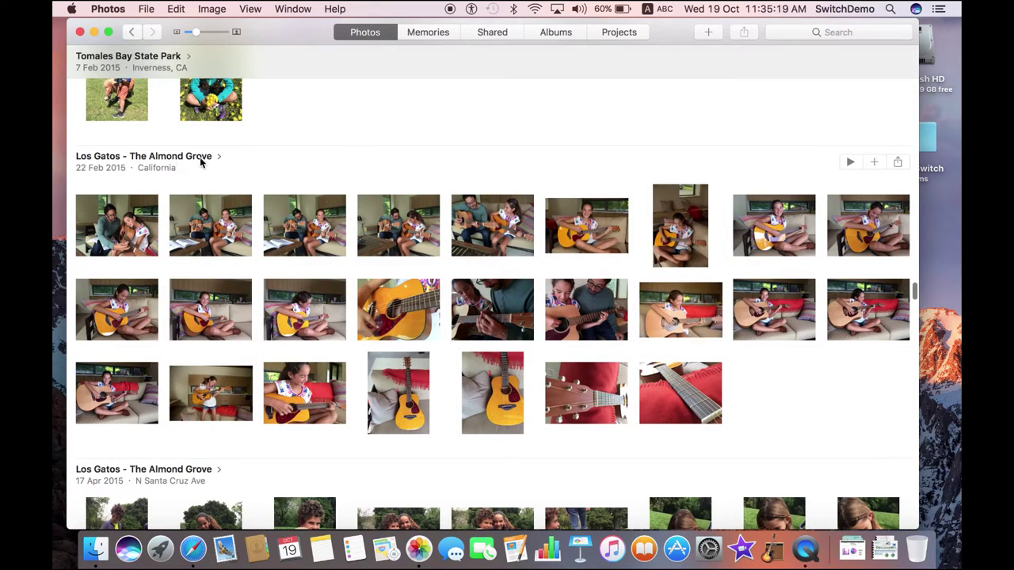
{"action": "left_click", "coordinate": [219, 156]}
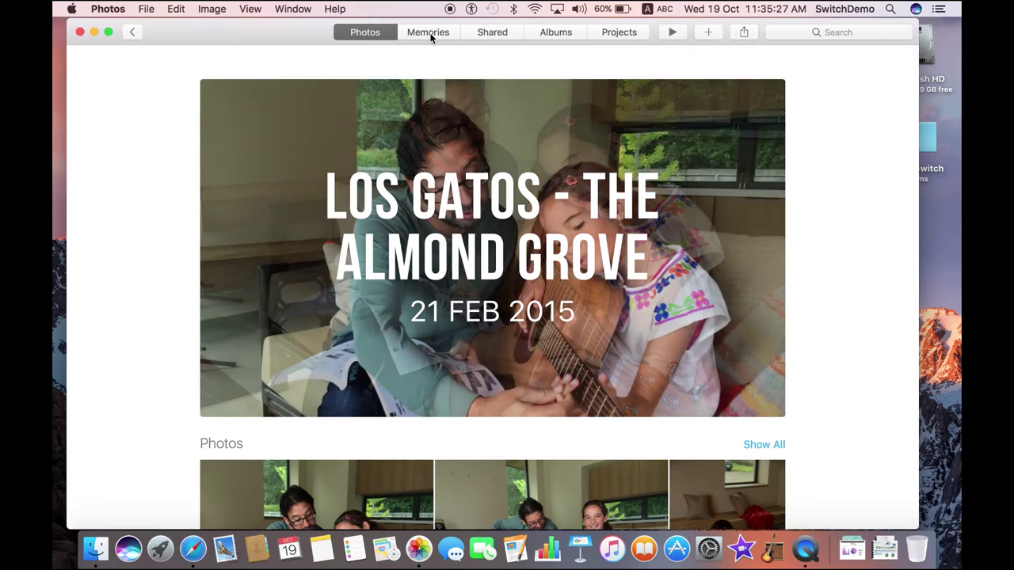
Show the Memories and browse through the automatically created ones, including Hiking Russian Ridge, Tahoe City and Seabright Beach
{"action": "left_click", "coordinate": [430, 35]}
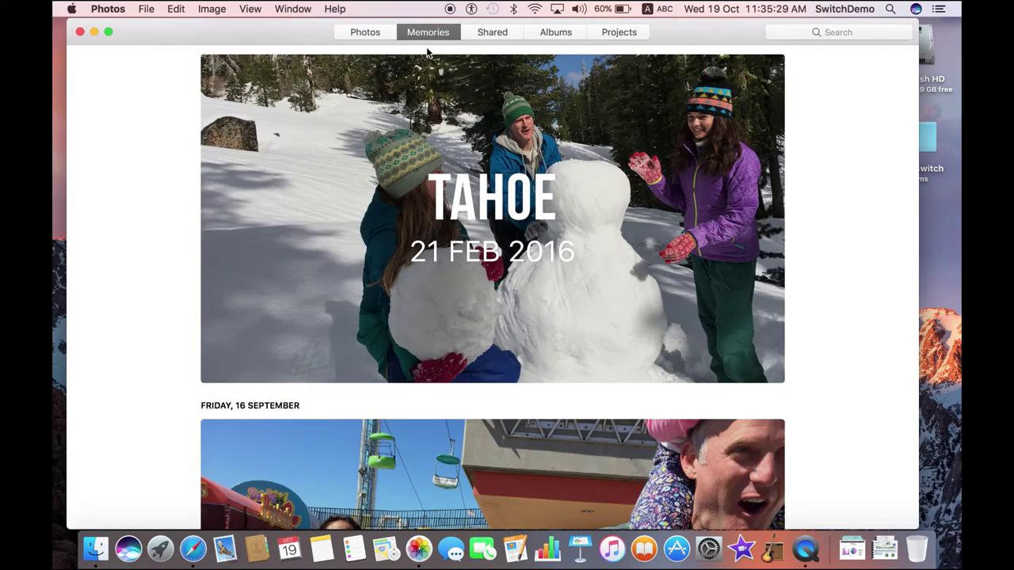
{"action": "scroll", "coordinate": [377, 247], "scroll_direction": "down", "scroll_amount": 1}
{"action": "scroll", "coordinate": [377, 247], "scroll_direction": "down", "scroll_amount": 15}
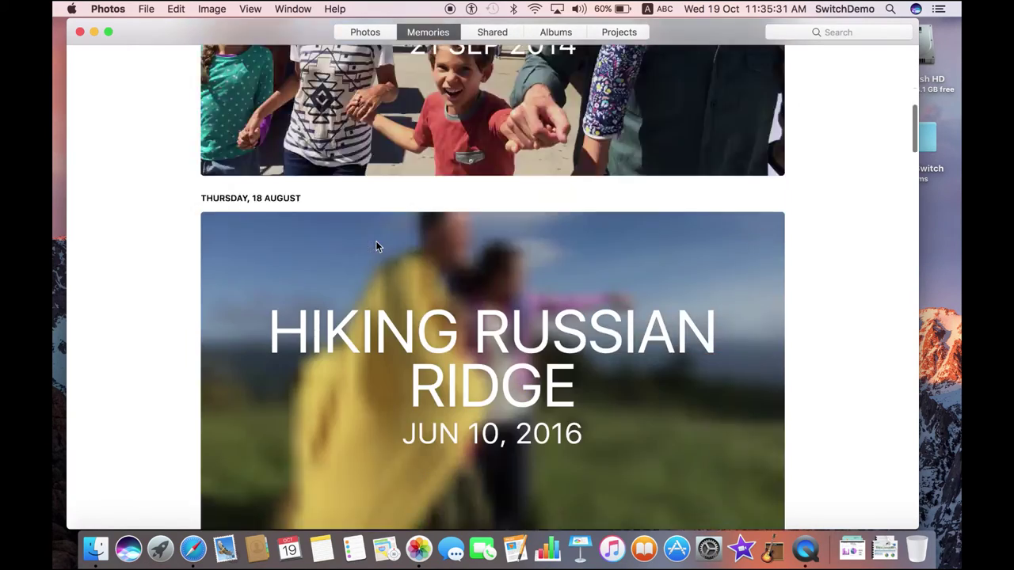
{"action": "scroll", "coordinate": [377, 246], "scroll_direction": "down", "scroll_amount": 15}
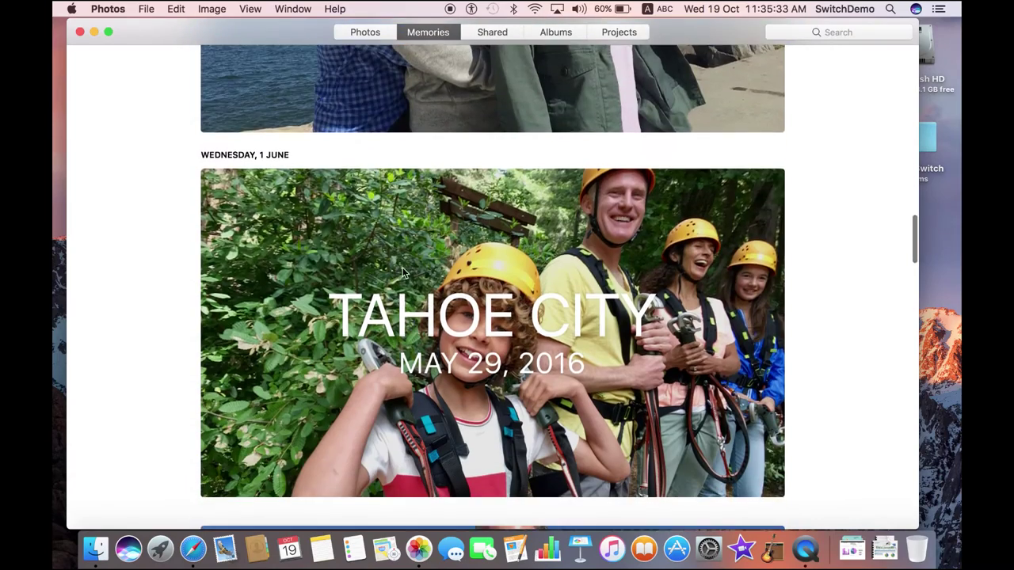
{"action": "scroll", "coordinate": [427, 184], "scroll_direction": "up", "scroll_amount": 4}
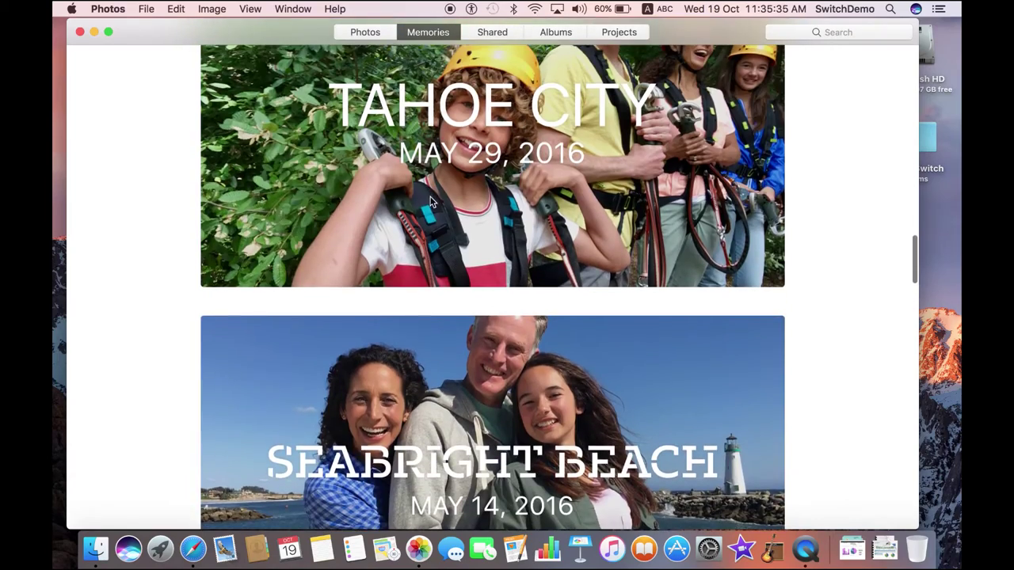
{"action": "scroll", "coordinate": [442, 111], "scroll_direction": "up", "scroll_amount": 7}
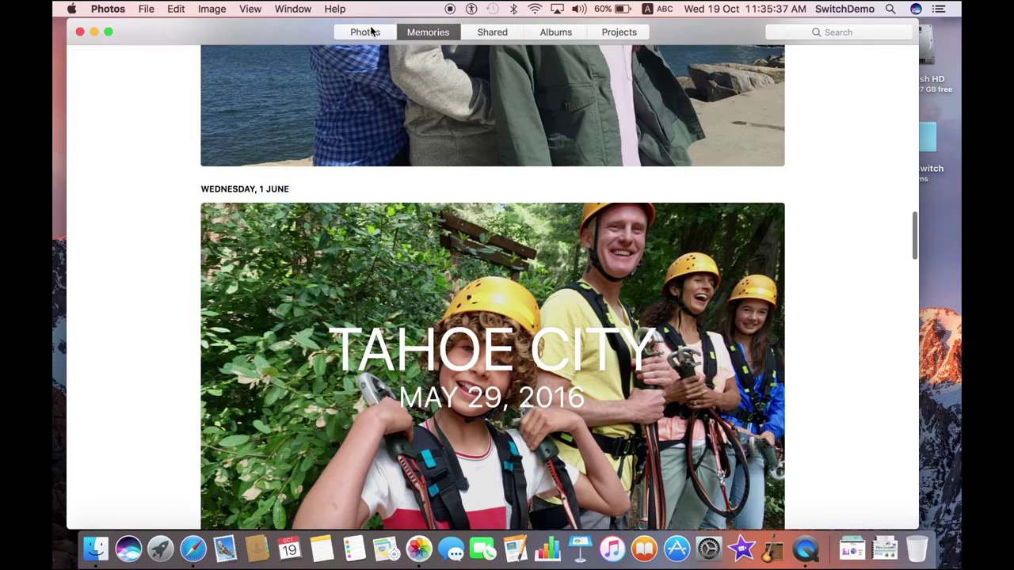
Return to the photo library, leave the Los Gatos summary page and look through the Almond Grove moments of 2015
{"action": "left_click", "coordinate": [370, 30]}
{"action": "left_click", "coordinate": [131, 32]}
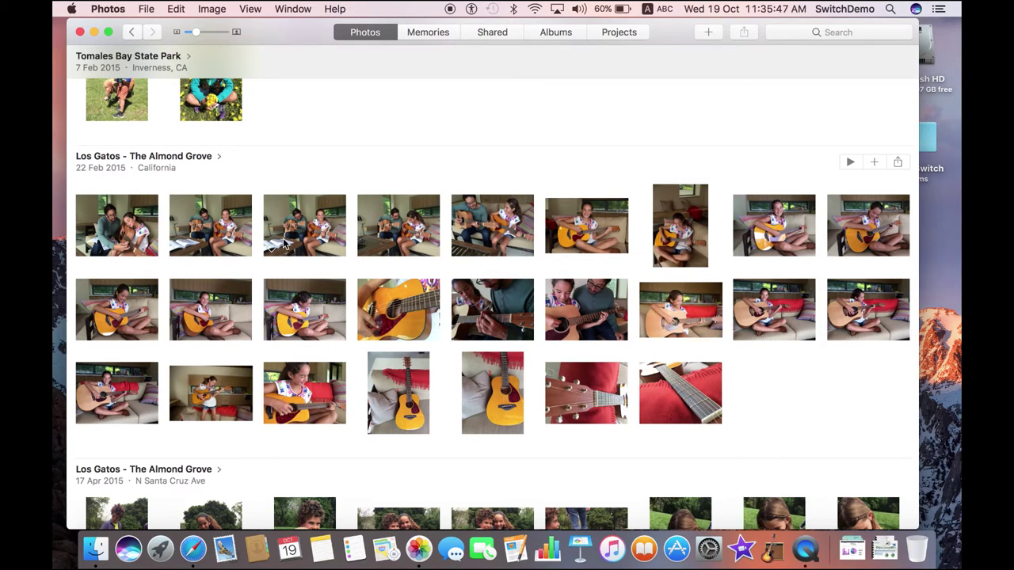
{"action": "scroll", "coordinate": [387, 187], "scroll_direction": "down", "scroll_amount": 10}
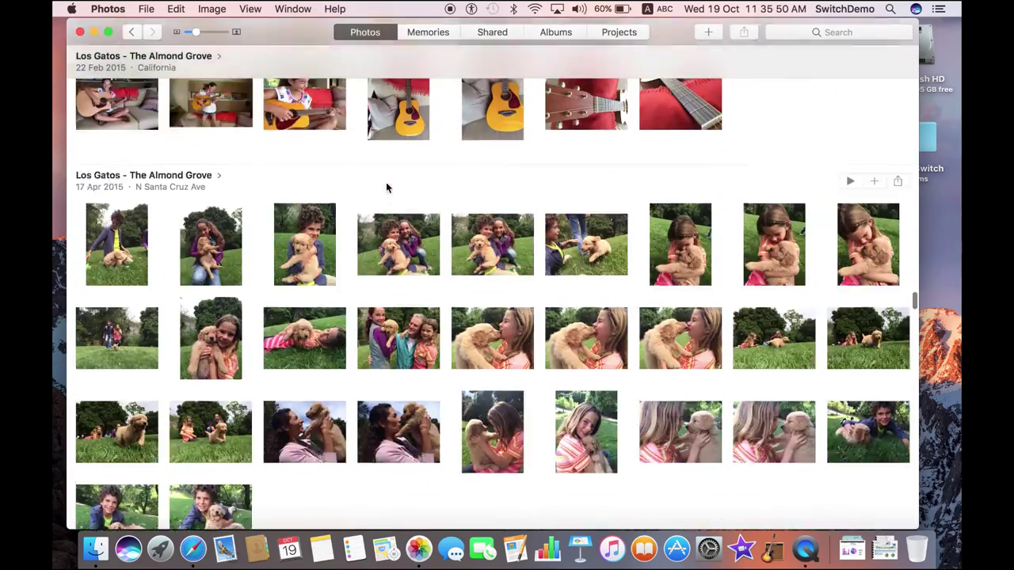
{"action": "scroll", "coordinate": [386, 188], "scroll_direction": "up", "scroll_amount": 4}
Go back to the Memories and open the On This Day memory dated Apr 30, 2015
{"action": "left_click", "coordinate": [416, 33]}
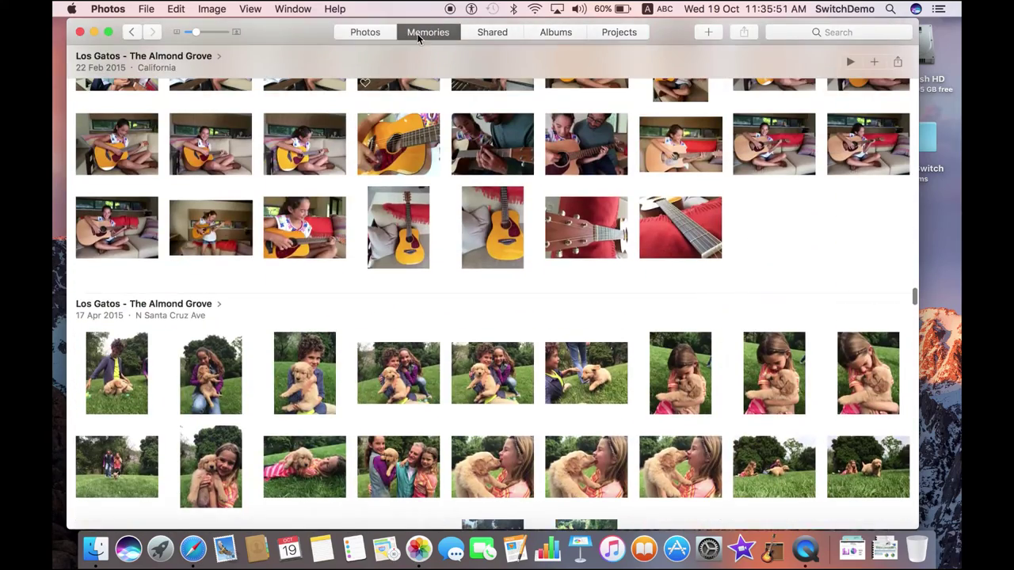
{"action": "scroll", "coordinate": [437, 253], "scroll_direction": "down", "scroll_amount": 15}
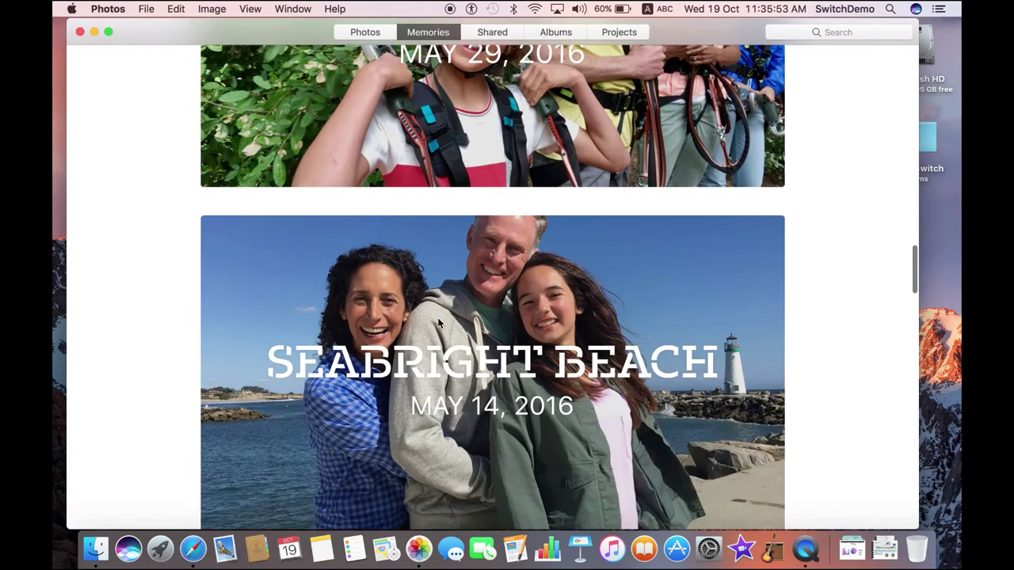
{"action": "scroll", "coordinate": [565, 252], "scroll_direction": "up", "scroll_amount": 5}
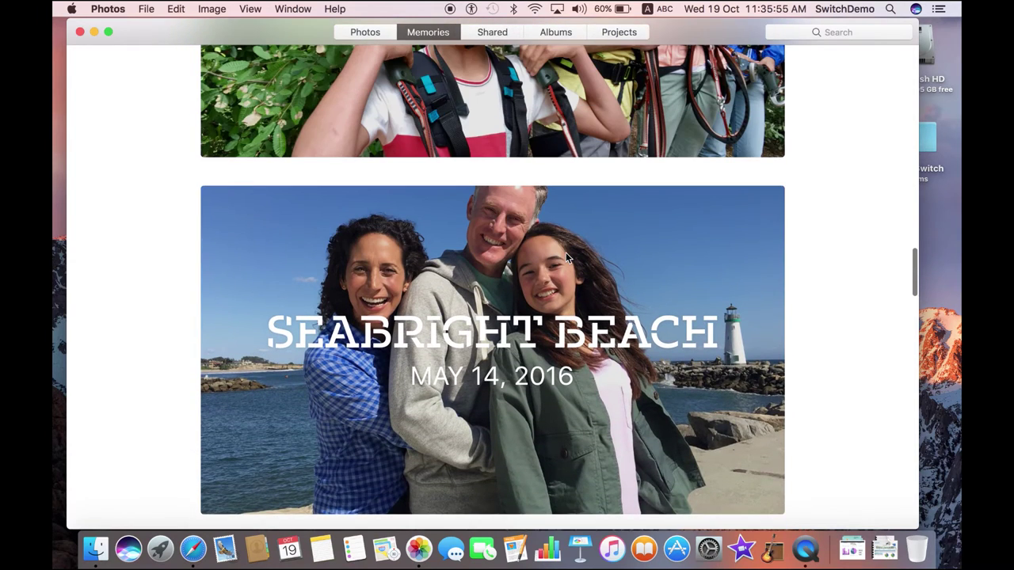
{"action": "scroll", "coordinate": [452, 329], "scroll_direction": "down", "scroll_amount": 12}
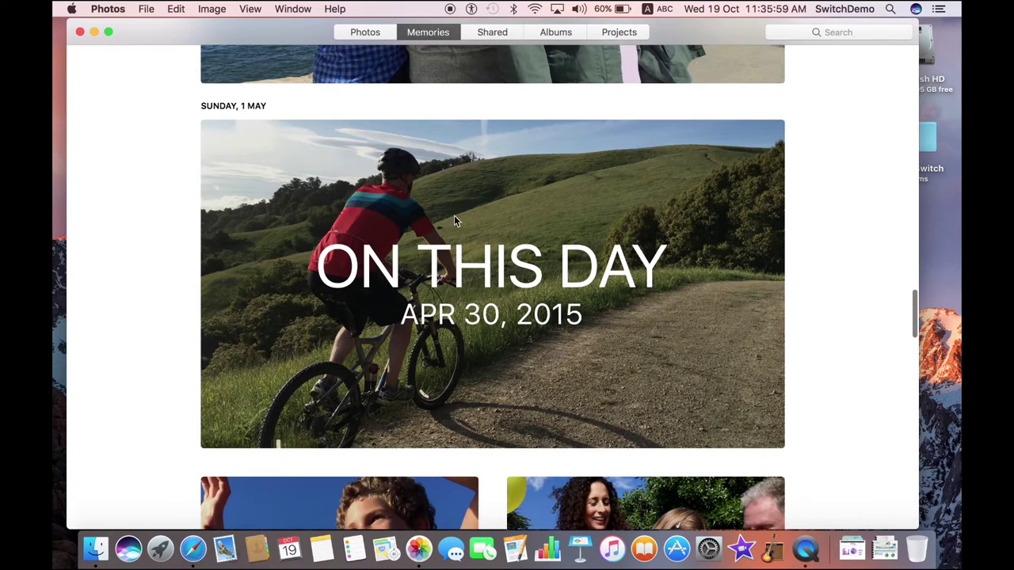
{"action": "left_click", "coordinate": [456, 221]}
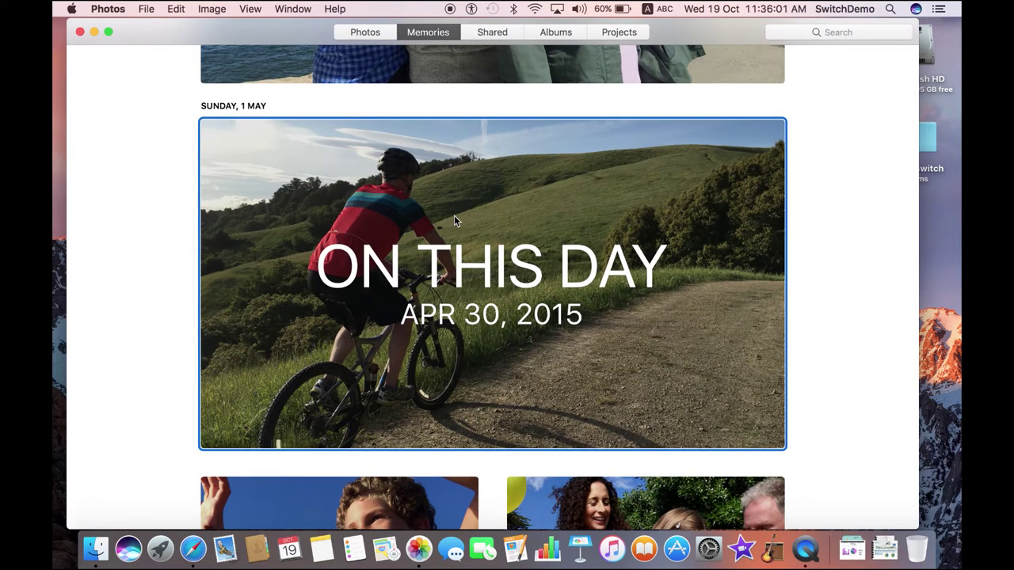
{"action": "double_click", "coordinate": [456, 221]}
Look through the On This Day memory's photos and its People, Places and Related sections
{"action": "scroll", "coordinate": [412, 229], "scroll_direction": "down", "scroll_amount": 8}
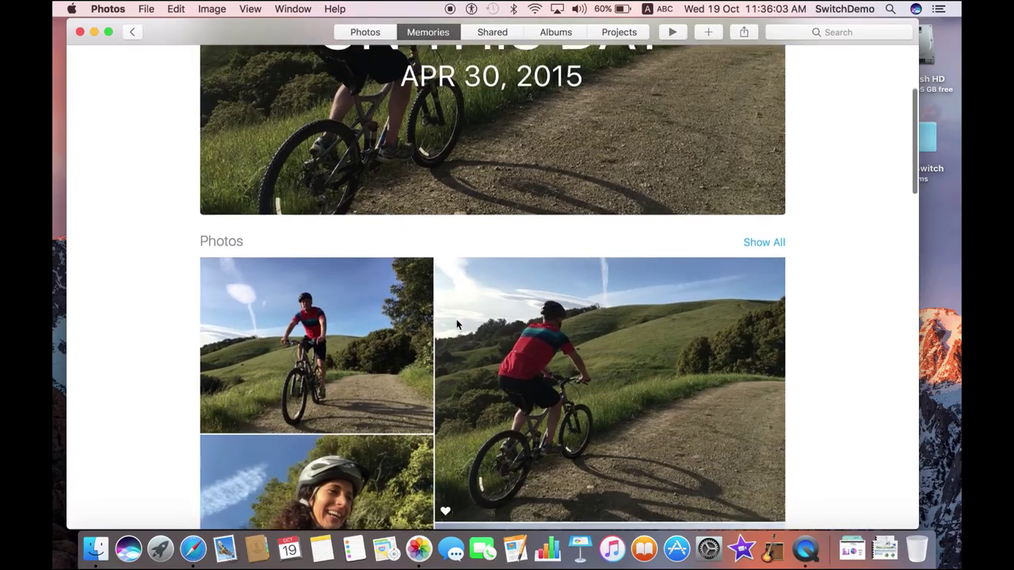
{"action": "scroll", "coordinate": [372, 238], "scroll_direction": "down", "scroll_amount": 15}
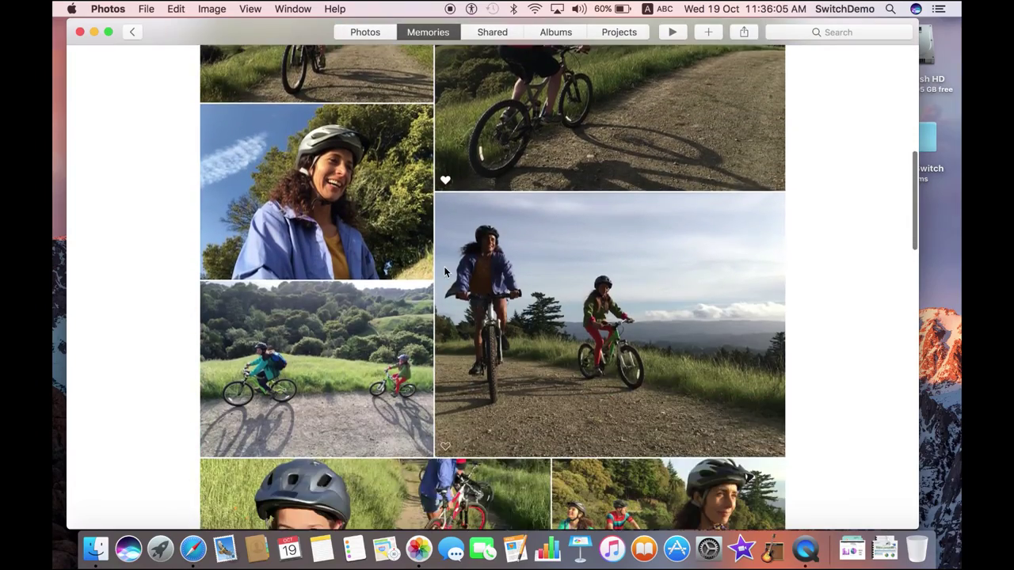
{"action": "scroll", "coordinate": [444, 273], "scroll_direction": "down", "scroll_amount": 5}
{"action": "scroll", "coordinate": [444, 272], "scroll_direction": "up", "scroll_amount": 15}
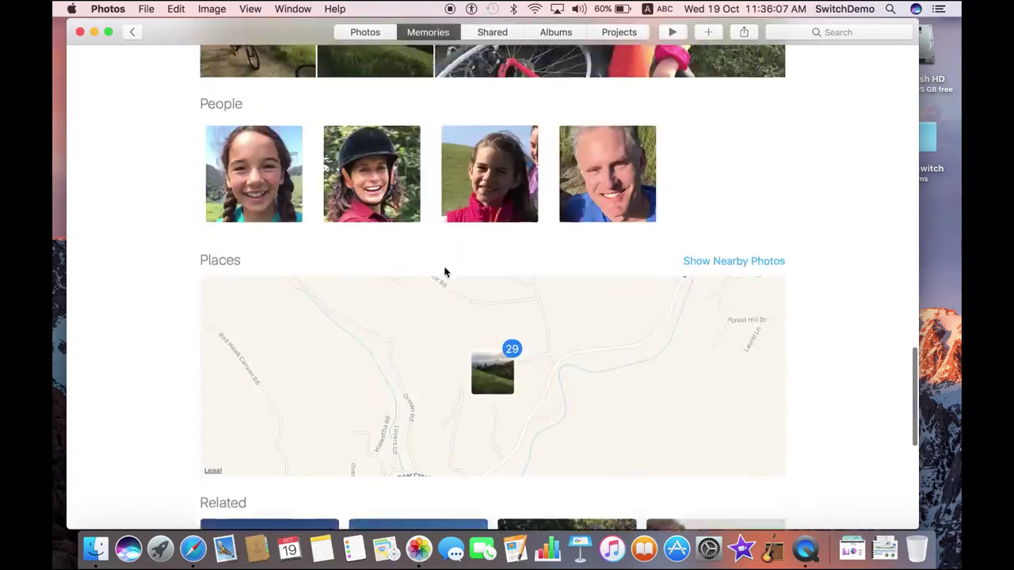
{"action": "scroll", "coordinate": [445, 273], "scroll_direction": "up", "scroll_amount": 10}
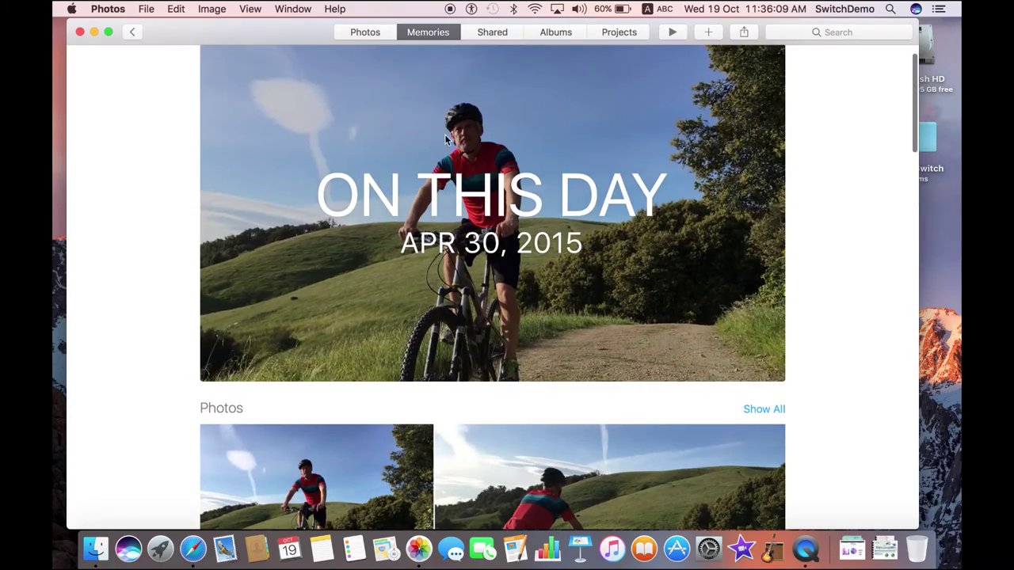
{"action": "scroll", "coordinate": [534, 275], "scroll_direction": "down", "scroll_amount": 3}
{"action": "scroll", "coordinate": [534, 271], "scroll_direction": "down", "scroll_amount": 10}
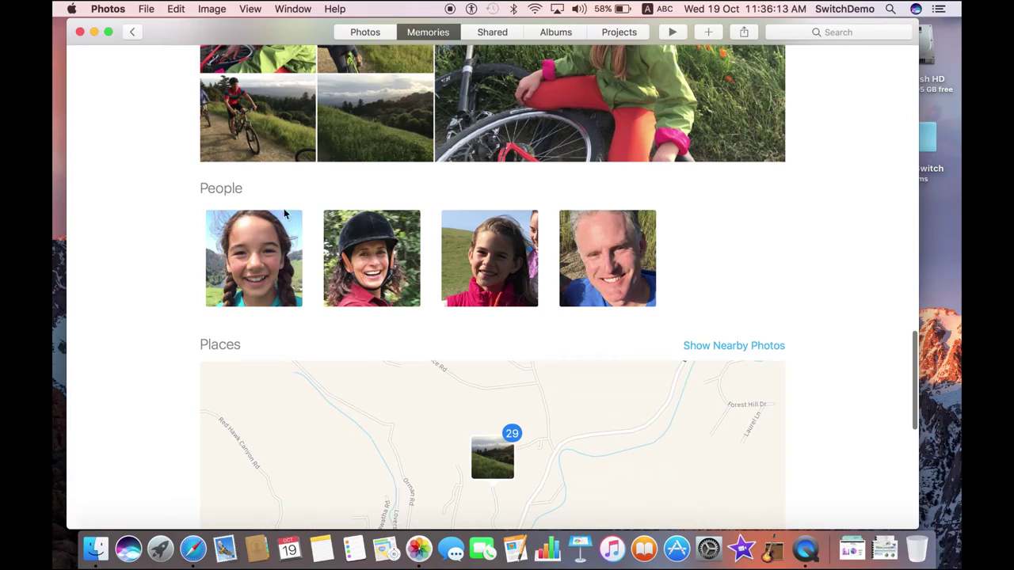
Review the On This Day memory's photos, People and Places, and open the related Ocean Beach memory dated 12 Jun 2014
{"action": "scroll", "coordinate": [242, 199], "scroll_direction": "up", "scroll_amount": 10}
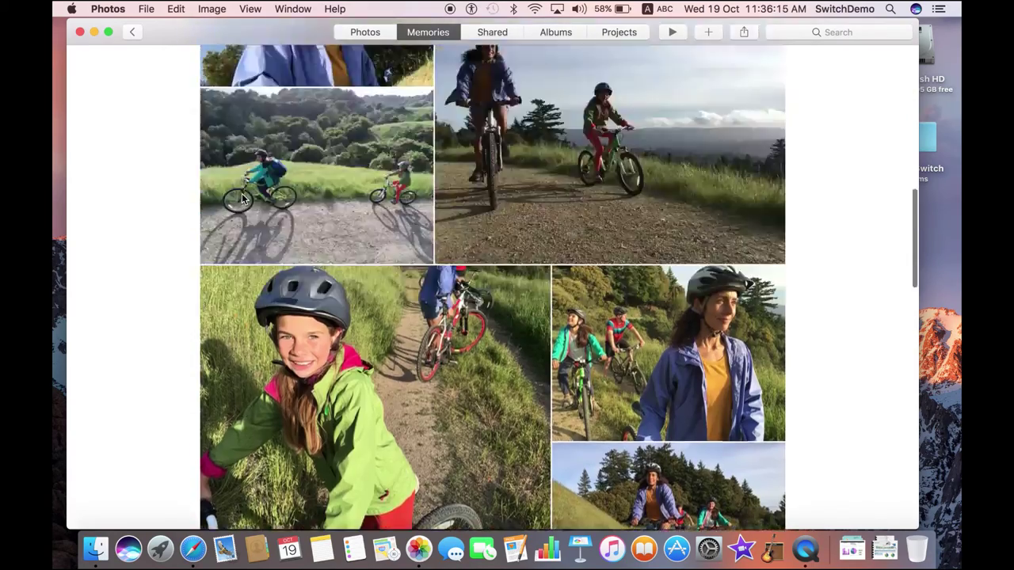
{"action": "scroll", "coordinate": [331, 349], "scroll_direction": "down", "scroll_amount": 8}
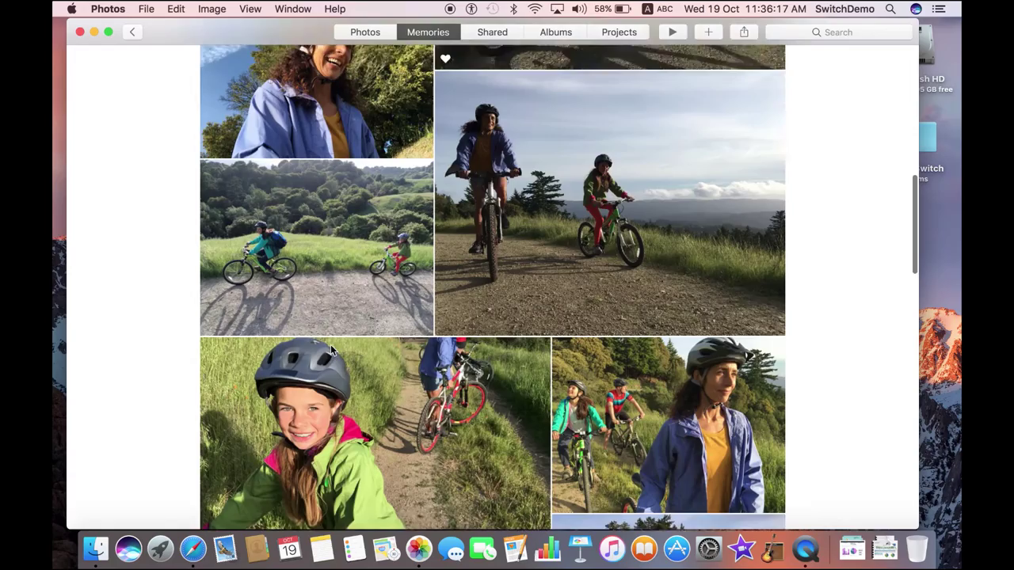
{"action": "scroll", "coordinate": [330, 351], "scroll_direction": "down", "scroll_amount": 5}
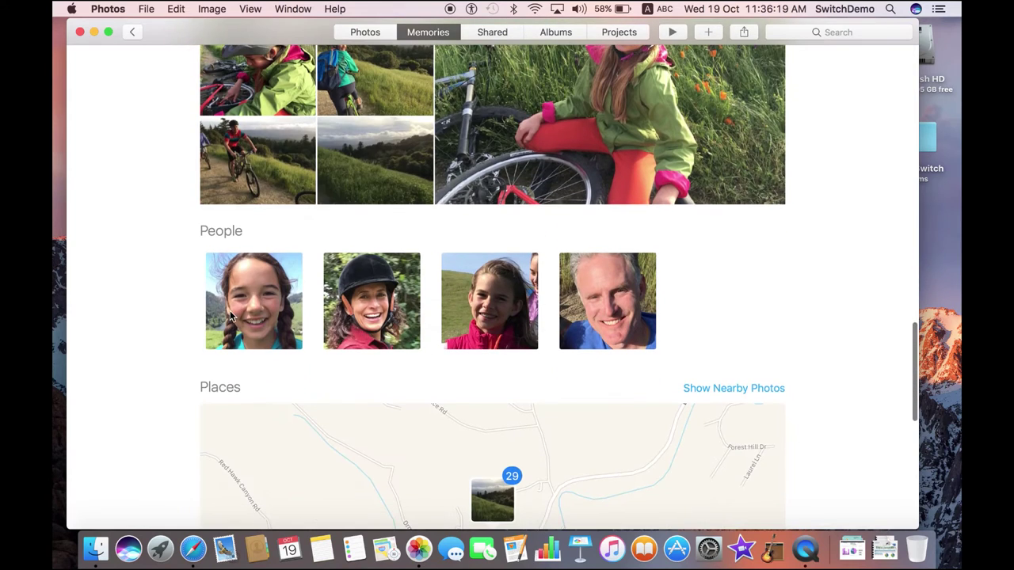
{"action": "scroll", "coordinate": [205, 377], "scroll_direction": "down", "scroll_amount": 8}
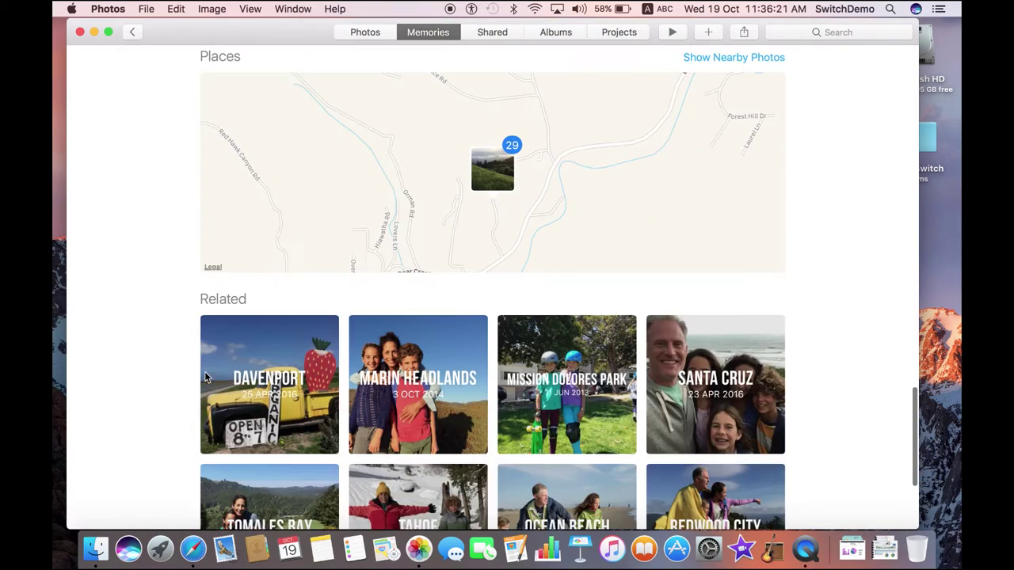
{"action": "scroll", "coordinate": [328, 245], "scroll_direction": "up", "scroll_amount": 3}
{"action": "scroll", "coordinate": [452, 339], "scroll_direction": "down", "scroll_amount": 4}
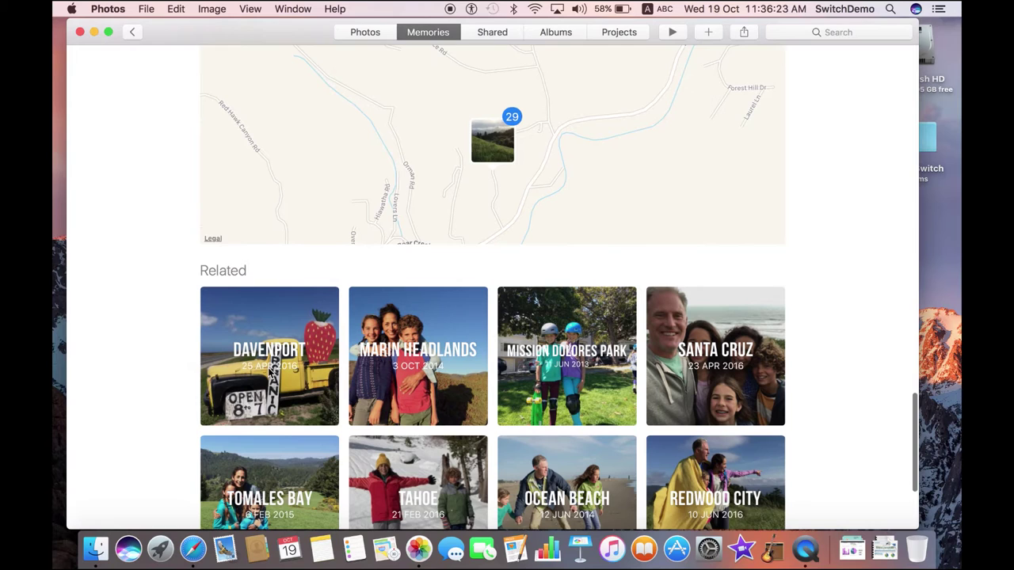
{"action": "scroll", "coordinate": [538, 358], "scroll_direction": "down", "scroll_amount": 4}
{"action": "left_click", "coordinate": [558, 358]}
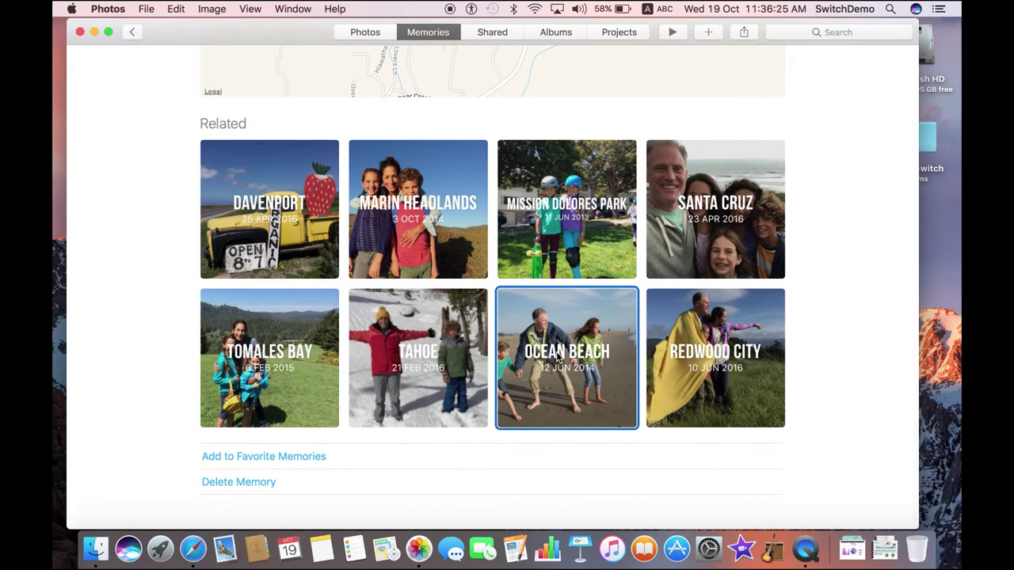
{"action": "double_click", "coordinate": [557, 356]}
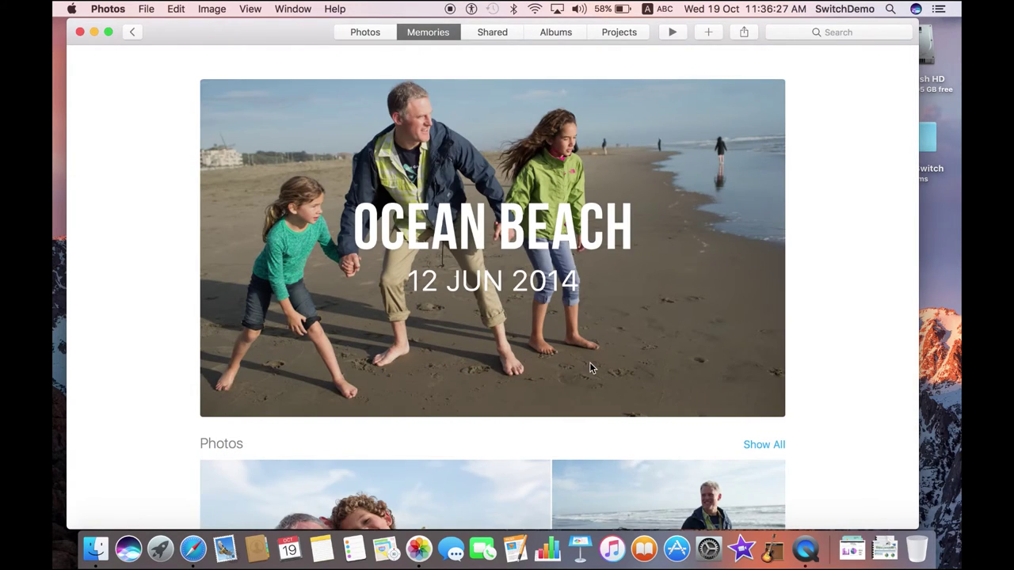
Look through the Ocean Beach memory and open its related Redwood City memory dated 10 Jun 2016
{"action": "scroll", "coordinate": [589, 362], "scroll_direction": "down", "scroll_amount": 10}
{"action": "scroll", "coordinate": [589, 362], "scroll_direction": "down", "scroll_amount": 15}
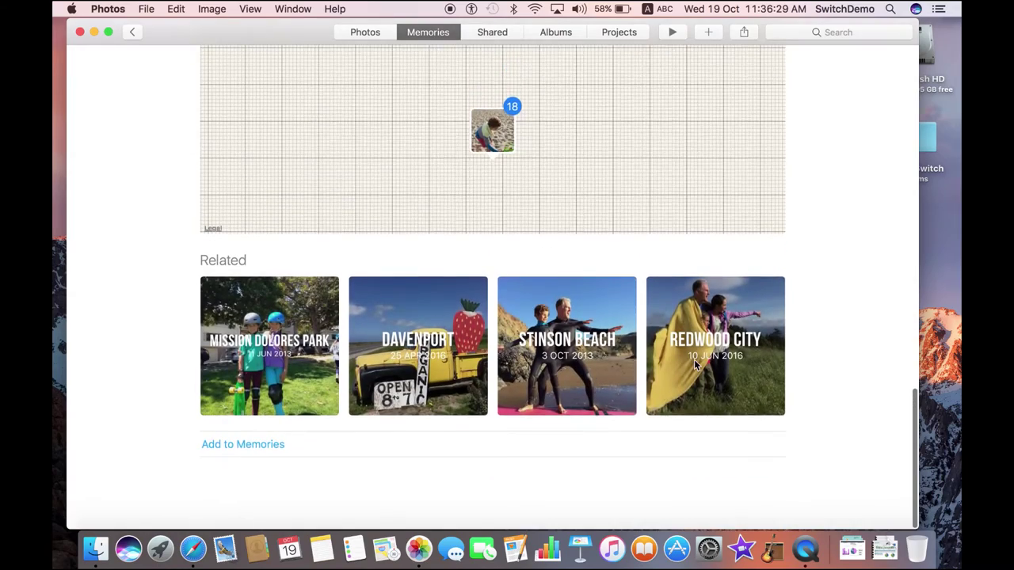
{"action": "left_click", "coordinate": [696, 365]}
{"action": "key", "text": "Return"}
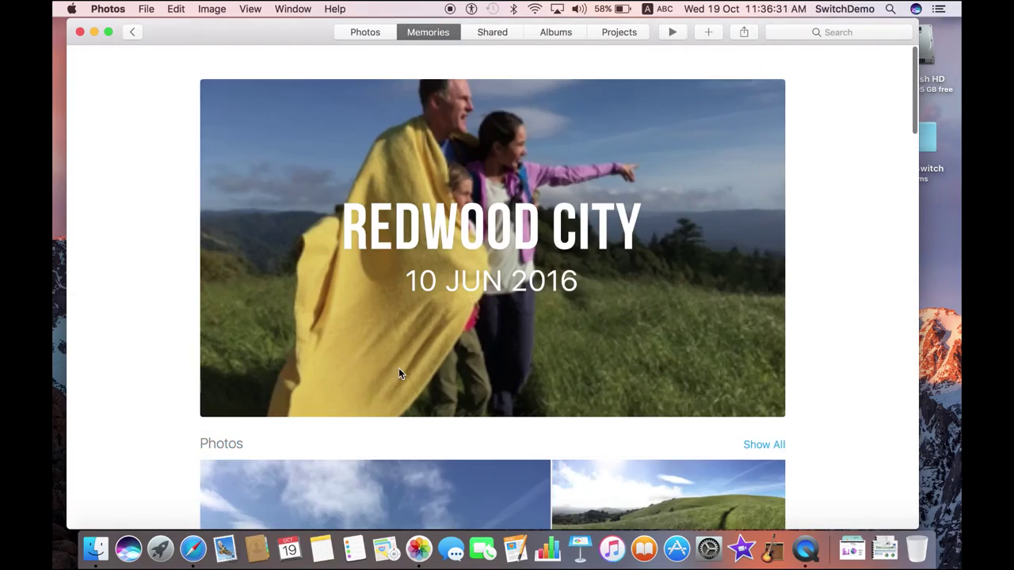
Look through the Redwood City memory and open its related Santa Cruz memory dated 23 Apr 2016
{"action": "scroll", "coordinate": [399, 368], "scroll_direction": "down", "scroll_amount": 10}
{"action": "scroll", "coordinate": [392, 396], "scroll_direction": "down", "scroll_amount": 15}
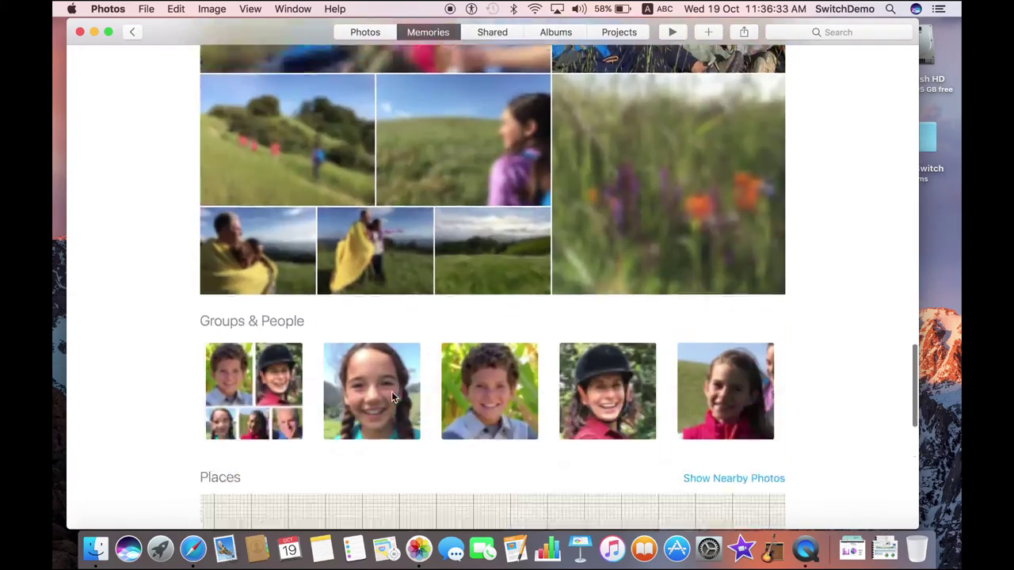
{"action": "left_click", "coordinate": [401, 306]}
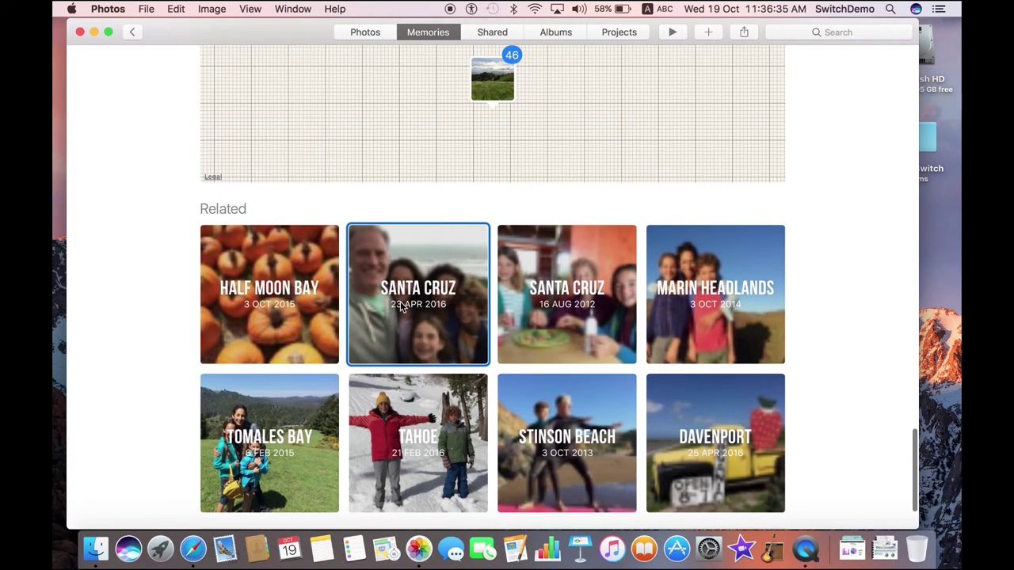
{"action": "key", "text": "Return"}
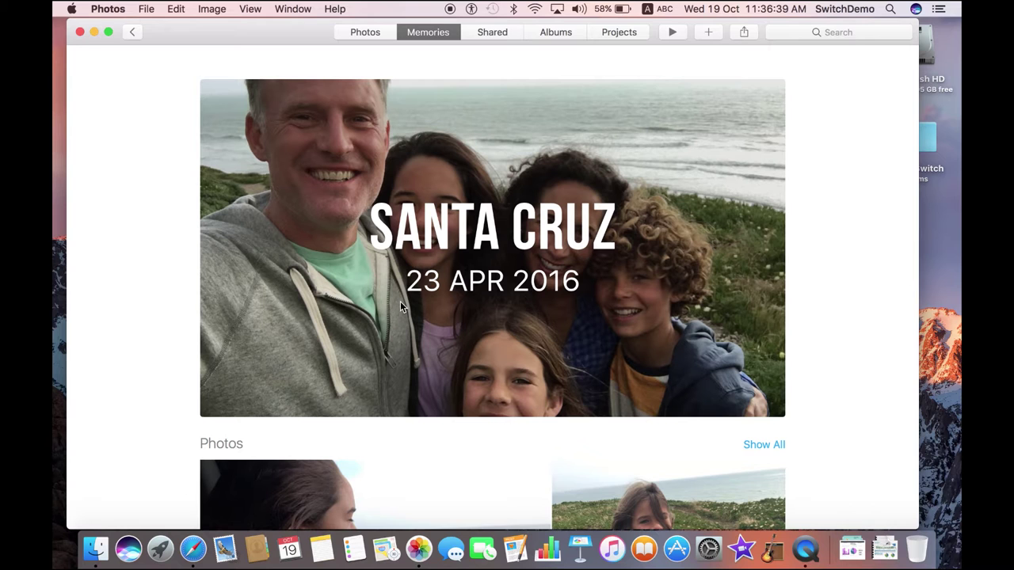
Look through the Santa Cruz memory's photos and its Groups & People and Places sections
{"action": "scroll", "coordinate": [400, 302], "scroll_direction": "down", "scroll_amount": 12}
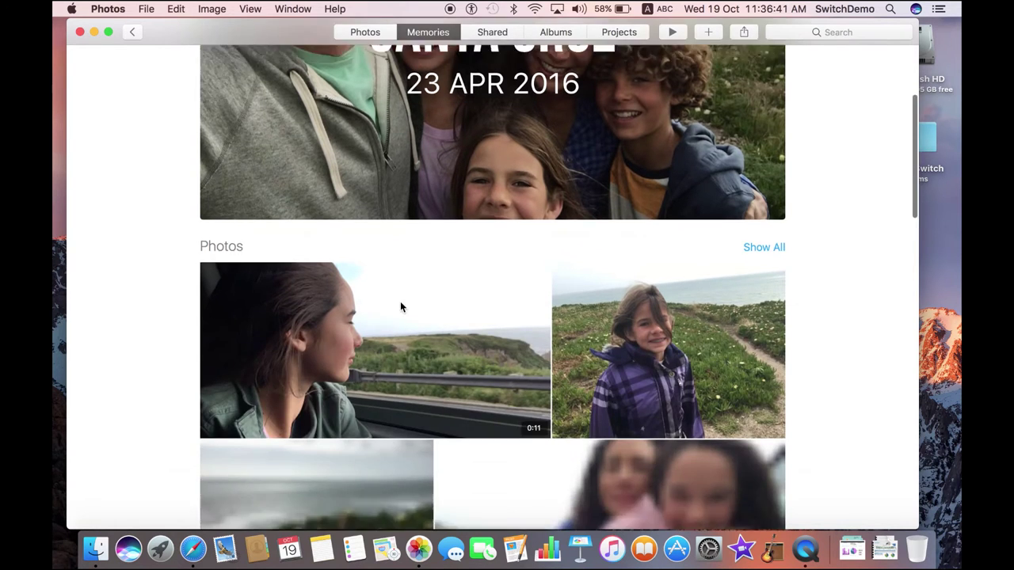
{"action": "scroll", "coordinate": [400, 307], "scroll_direction": "down", "scroll_amount": 5}
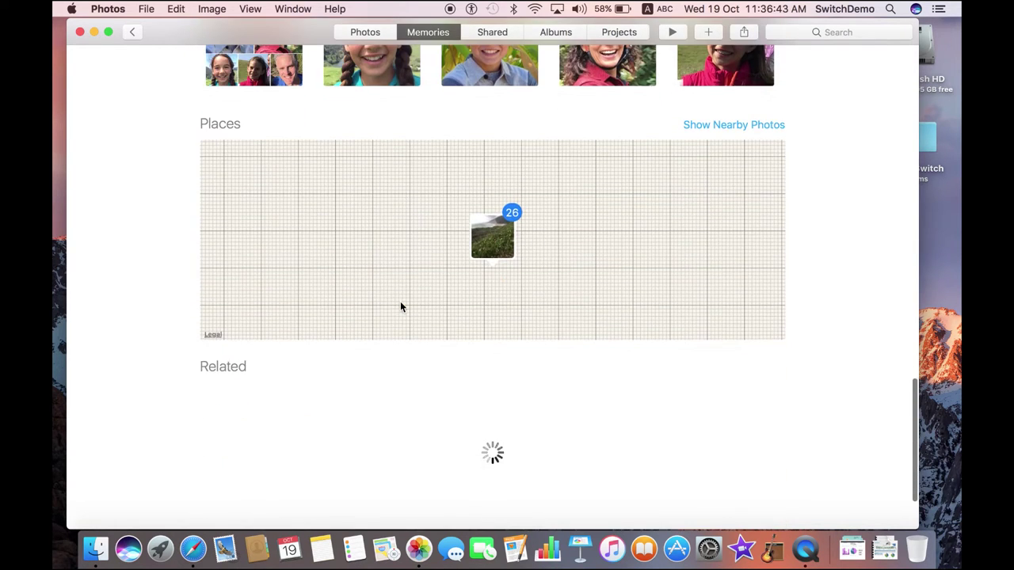
{"action": "scroll", "coordinate": [400, 307], "scroll_direction": "up", "scroll_amount": 6}
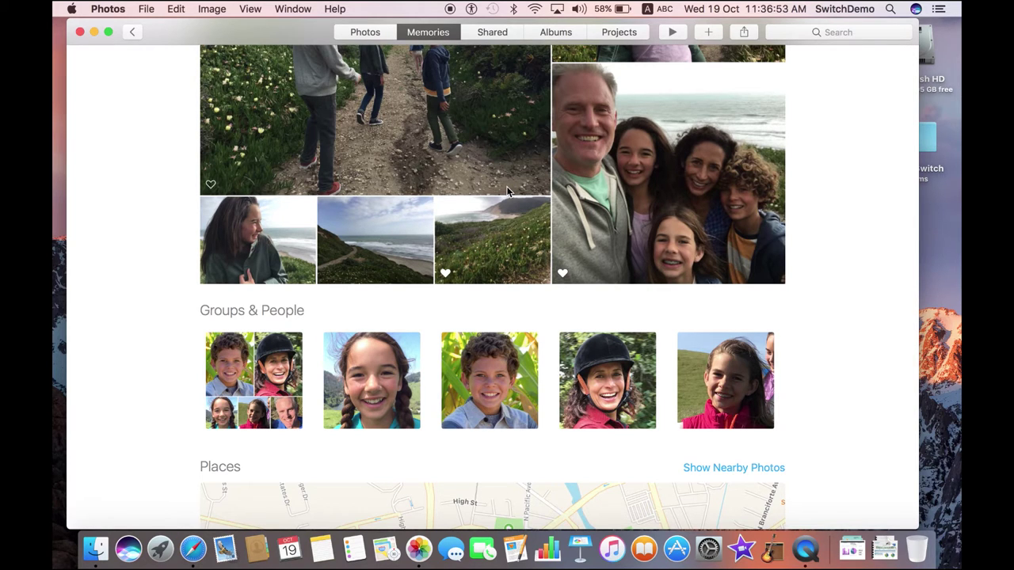
{"action": "scroll", "coordinate": [507, 191], "scroll_direction": "up", "scroll_amount": 15}
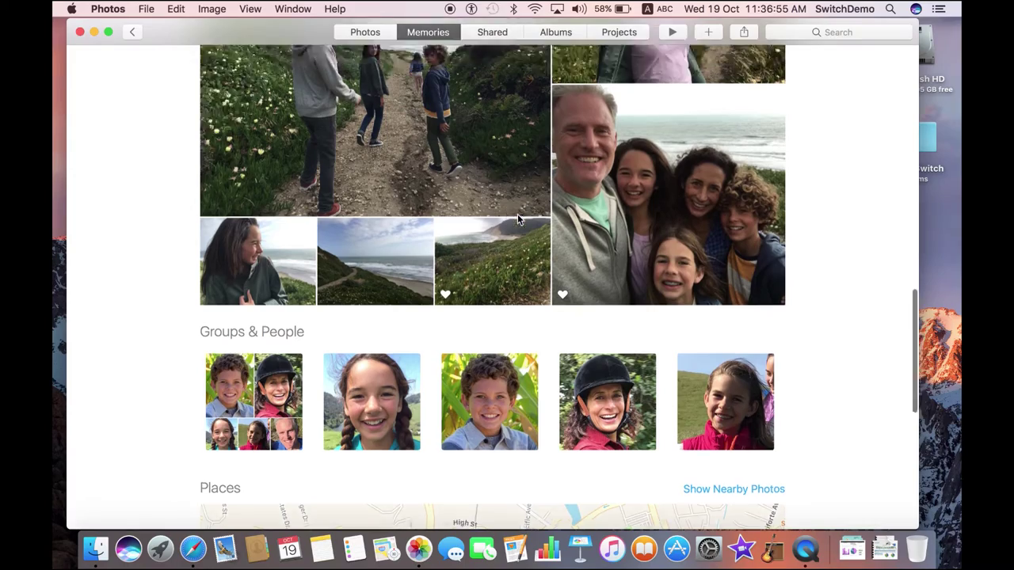
{"action": "scroll", "coordinate": [518, 220], "scroll_direction": "down", "scroll_amount": 5}
{"action": "scroll", "coordinate": [517, 220], "scroll_direction": "down", "scroll_amount": 10}
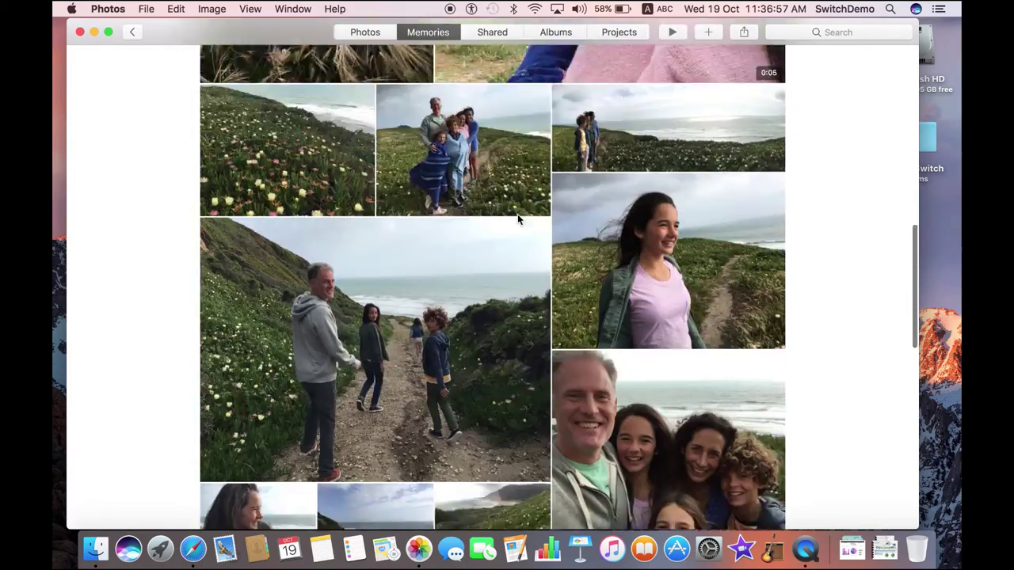
{"action": "scroll", "coordinate": [335, 100], "scroll_direction": "up", "scroll_amount": 15}
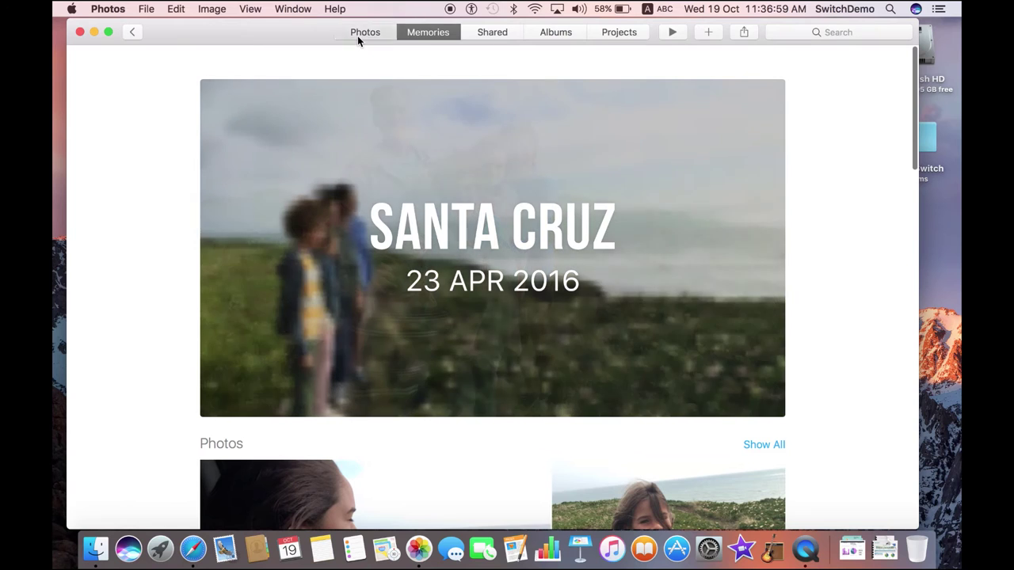
Return to the photo library and search for photos with the keyword "dog"
{"action": "left_click", "coordinate": [358, 35]}
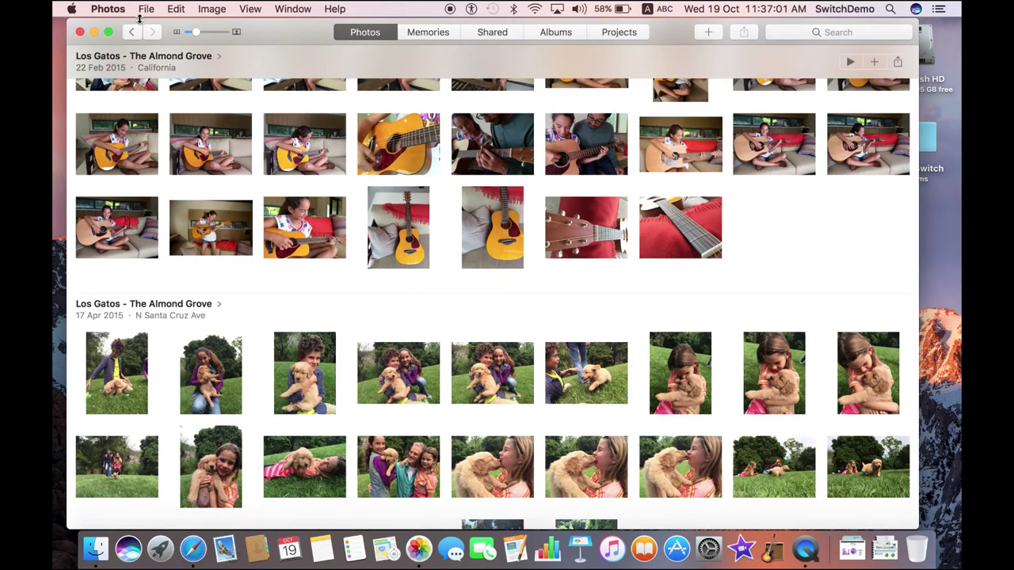
{"action": "left_click", "coordinate": [815, 33]}
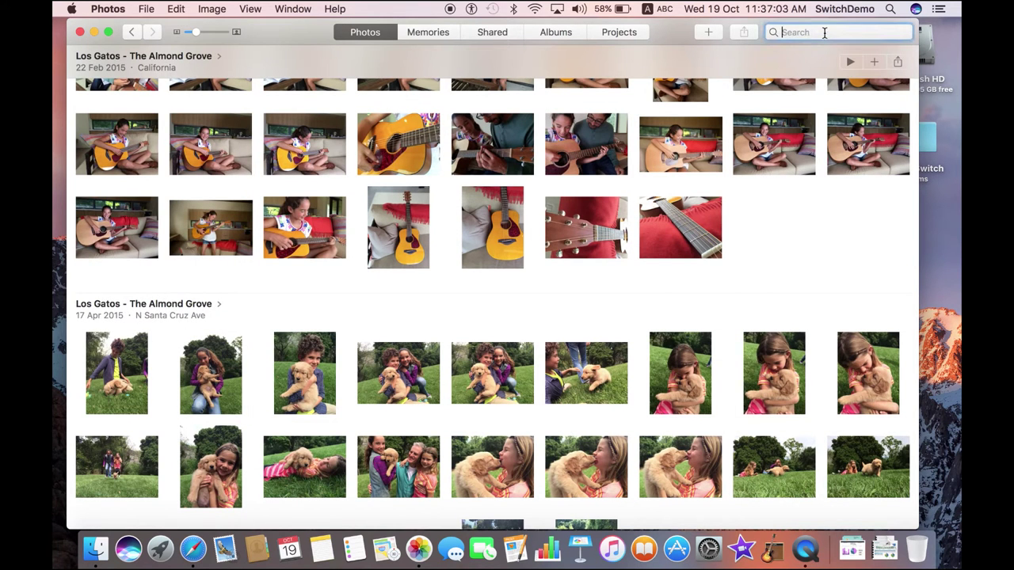
{"action": "type", "text": "dog"}
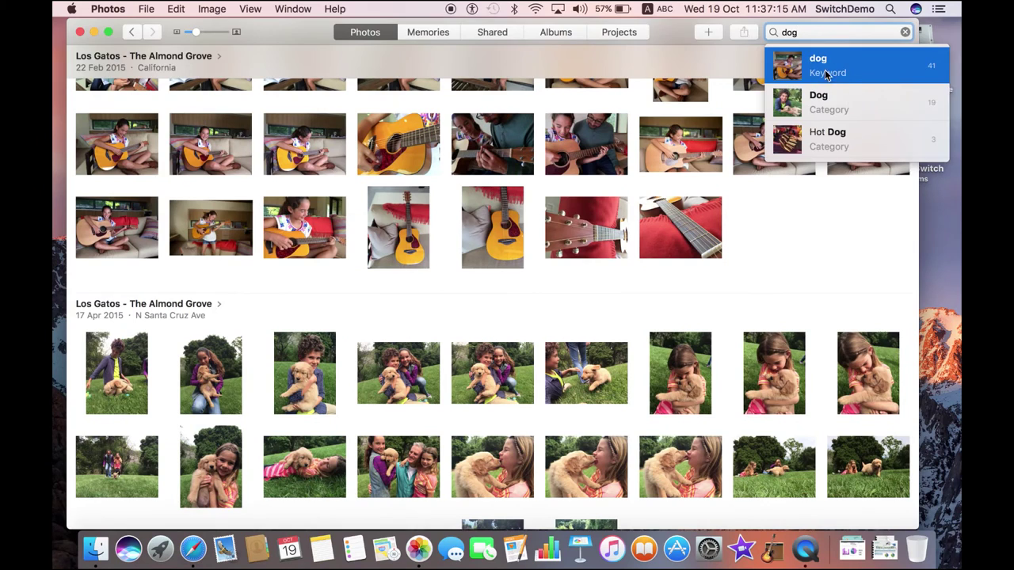
{"action": "left_click", "coordinate": [701, 94]}
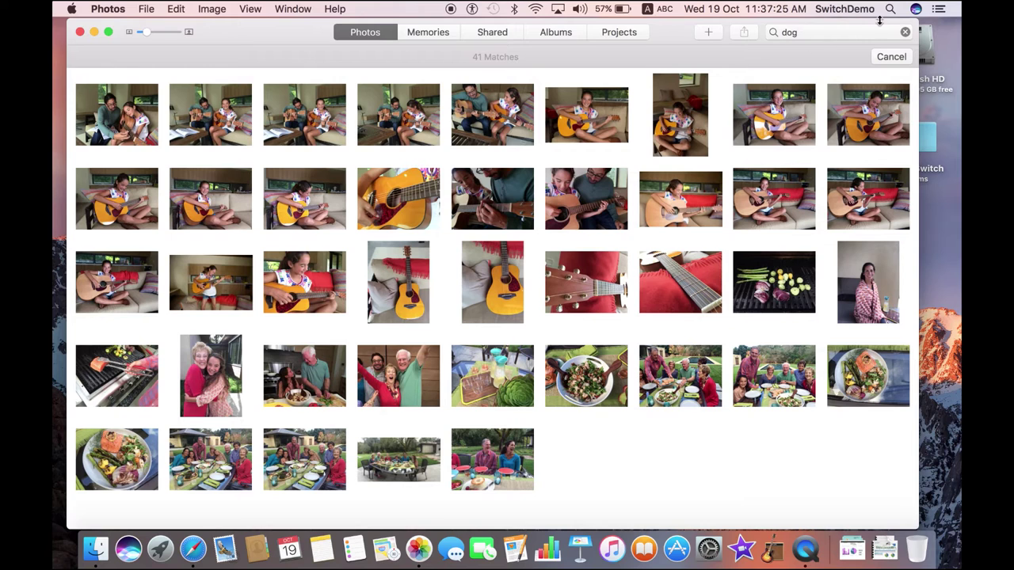
Replace the search with the keyword "hike", show its matching photos and clear the search
{"action": "left_click", "coordinate": [905, 32]}
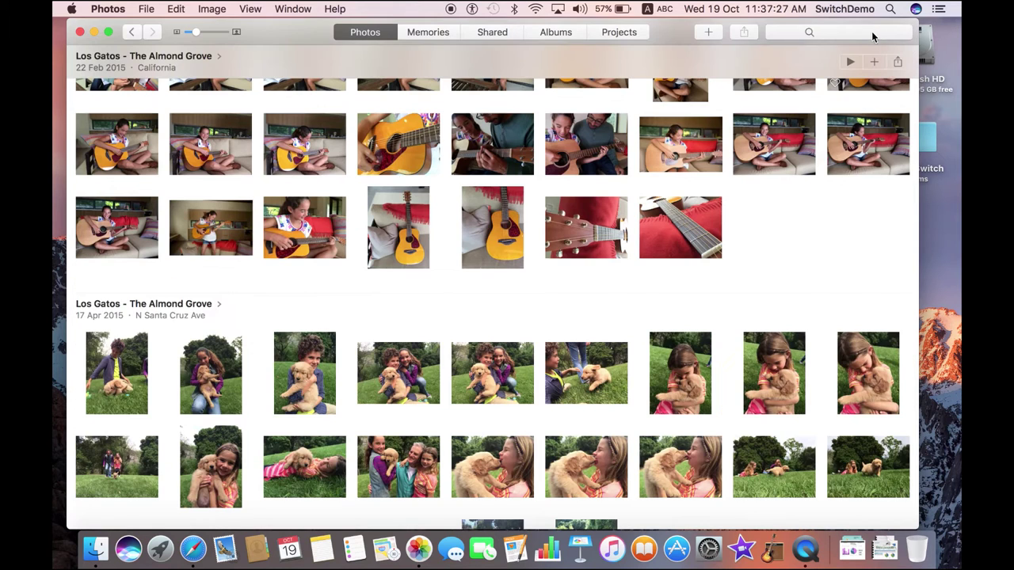
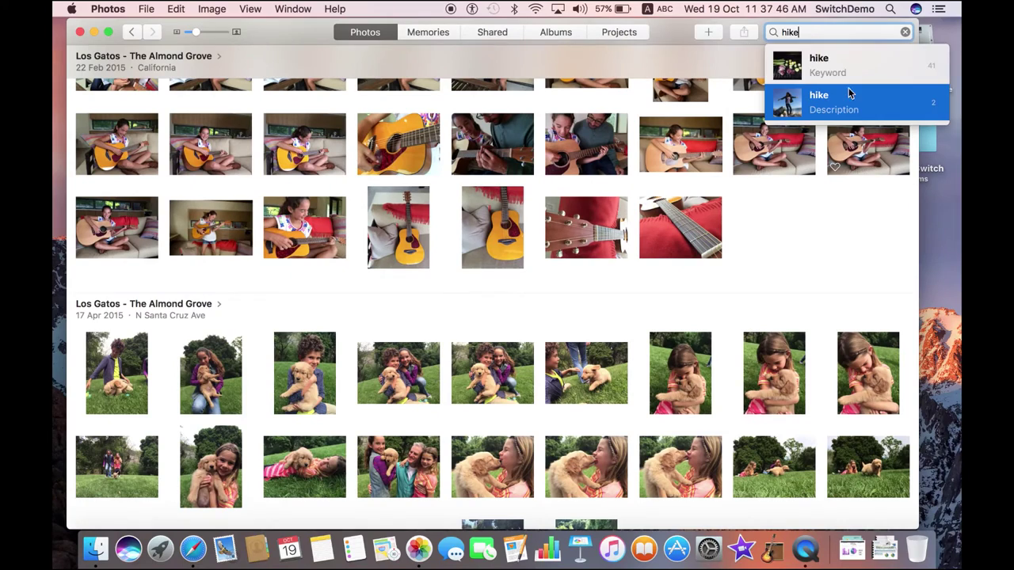
{"action": "left_click", "coordinate": [789, 64]}
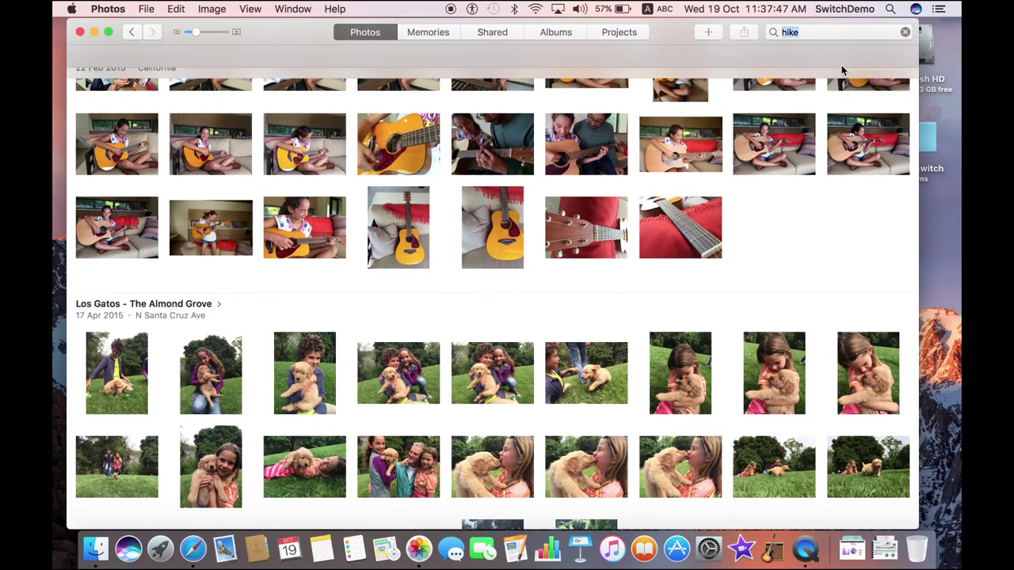
{"action": "left_click", "coordinate": [906, 32]}
Select the guitar headstock photo in the library, open the Keyword Manager and look through the available keywords
{"action": "left_click", "coordinate": [569, 218]}
{"action": "left_click", "coordinate": [211, 9]}
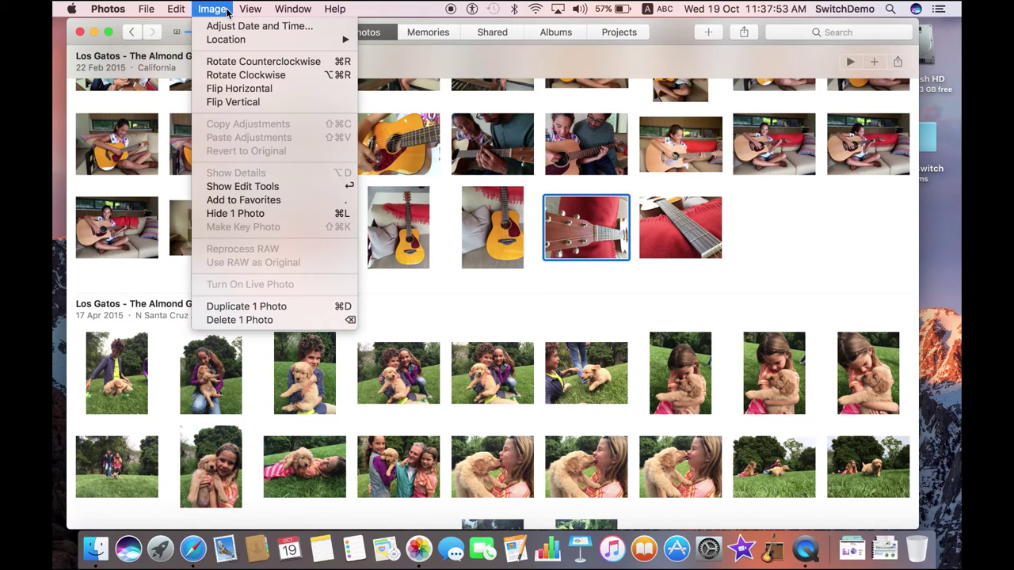
{"action": "mouse_move", "coordinate": [240, 7]}
{"action": "mouse_move", "coordinate": [287, 9]}
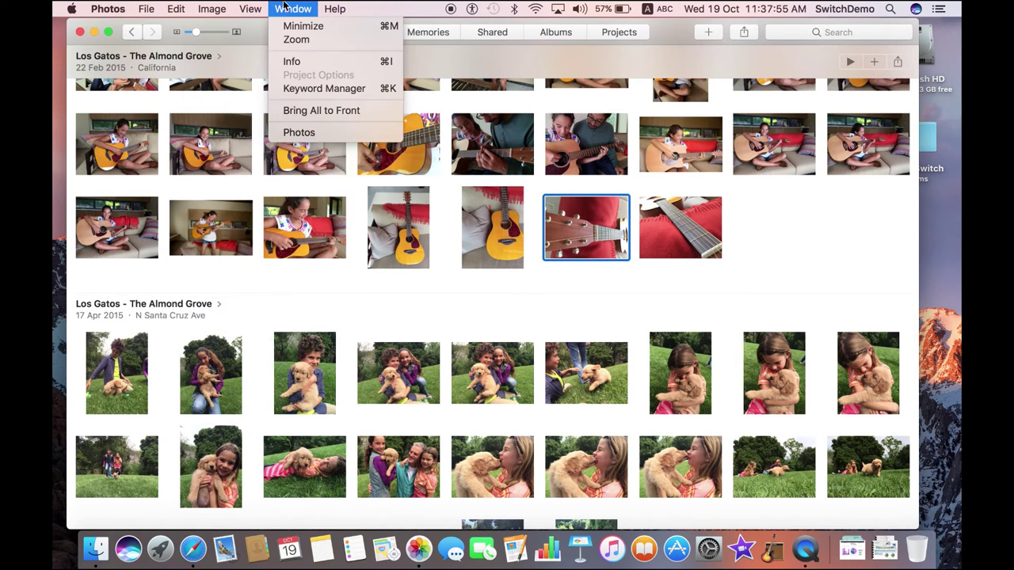
{"action": "left_click", "coordinate": [344, 92]}
{"action": "left_click_drag", "start_coordinate": [322, 92], "coordinate": [451, 46]}
{"action": "scroll", "coordinate": [299, 216], "scroll_direction": "down", "scroll_amount": 3}
{"action": "scroll", "coordinate": [295, 215], "scroll_direction": "up", "scroll_amount": 5}
{"action": "scroll", "coordinate": [301, 218], "scroll_direction": "down", "scroll_amount": 5}
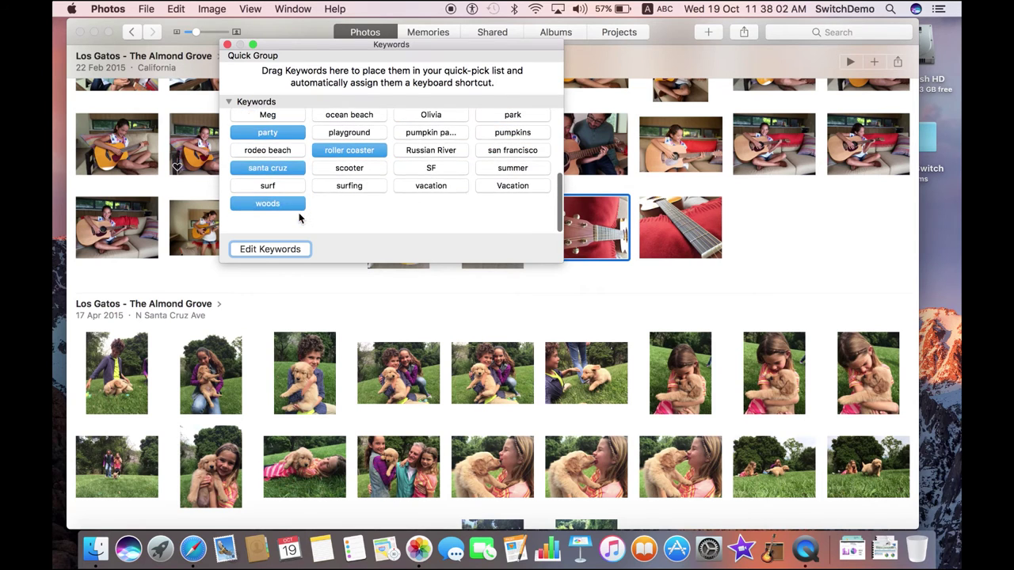
Add a new keyword named "Guitar" to the keyword list
{"action": "left_click", "coordinate": [262, 250]}
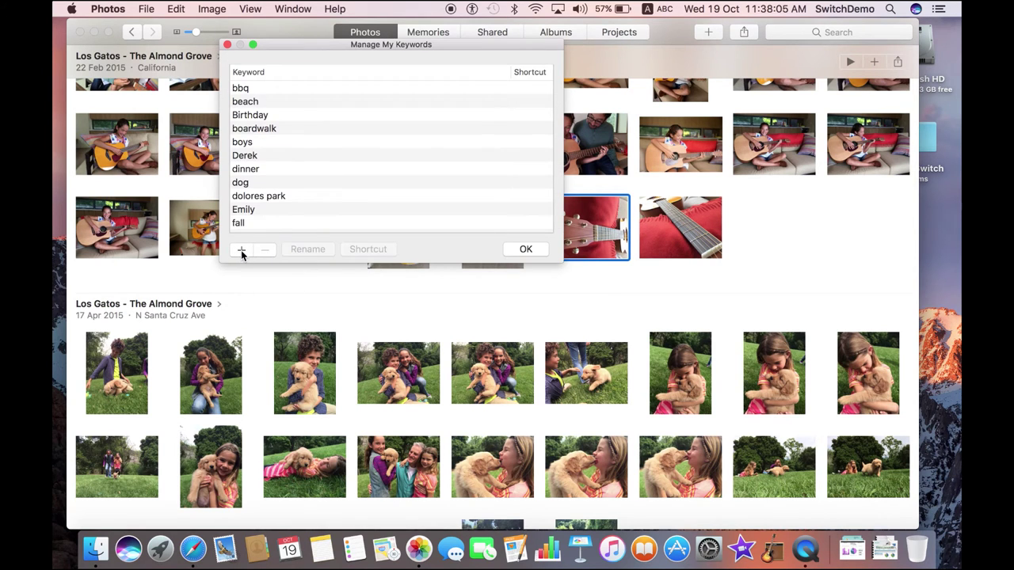
{"action": "left_click", "coordinate": [242, 251]}
{"action": "scroll", "coordinate": [339, 188], "scroll_direction": "down", "scroll_amount": 3}
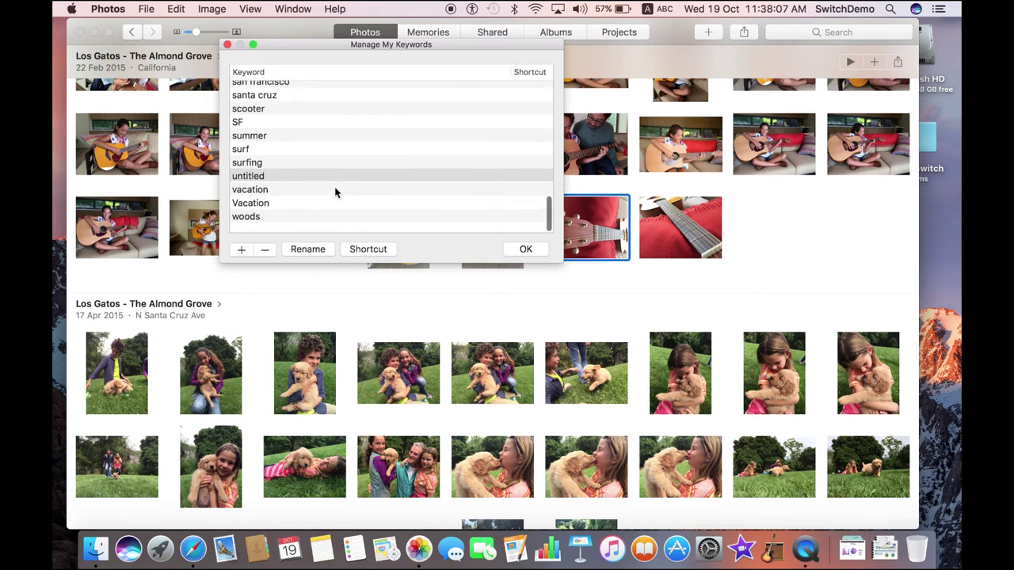
{"action": "left_click", "coordinate": [254, 192]}
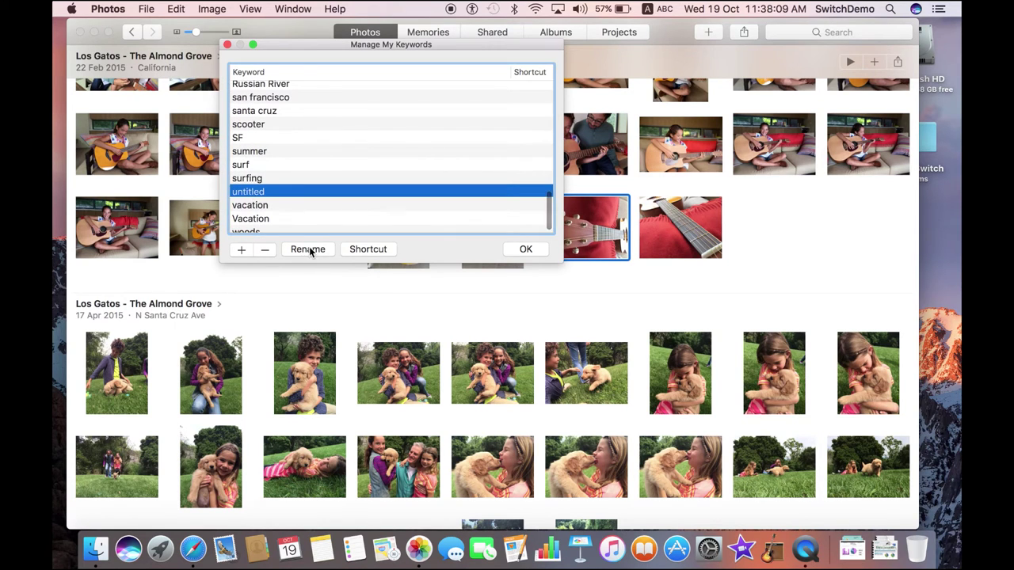
{"action": "left_click", "coordinate": [308, 250]}
{"action": "type", "text": "Guita"}
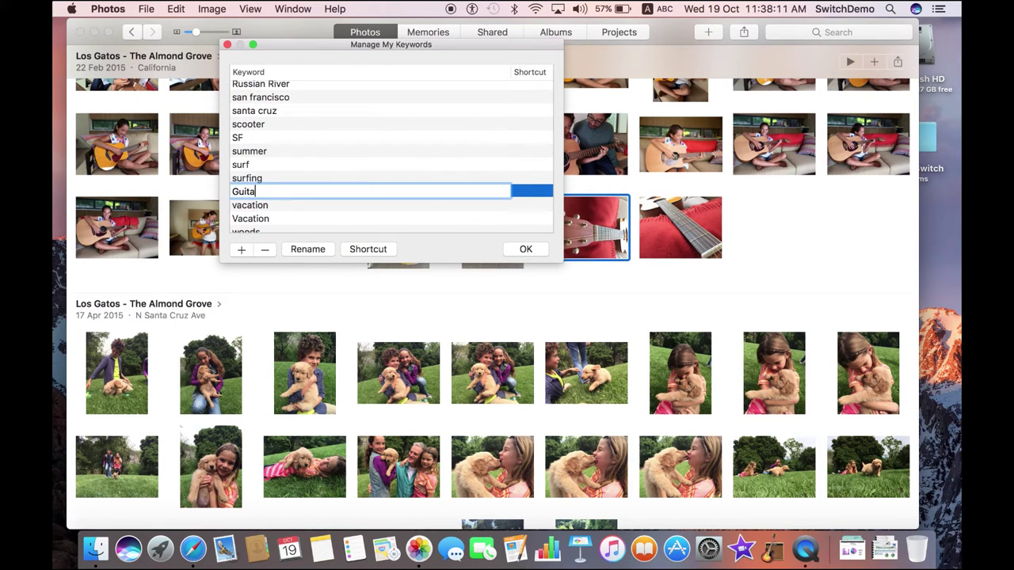
{"action": "left_click", "coordinate": [457, 221]}
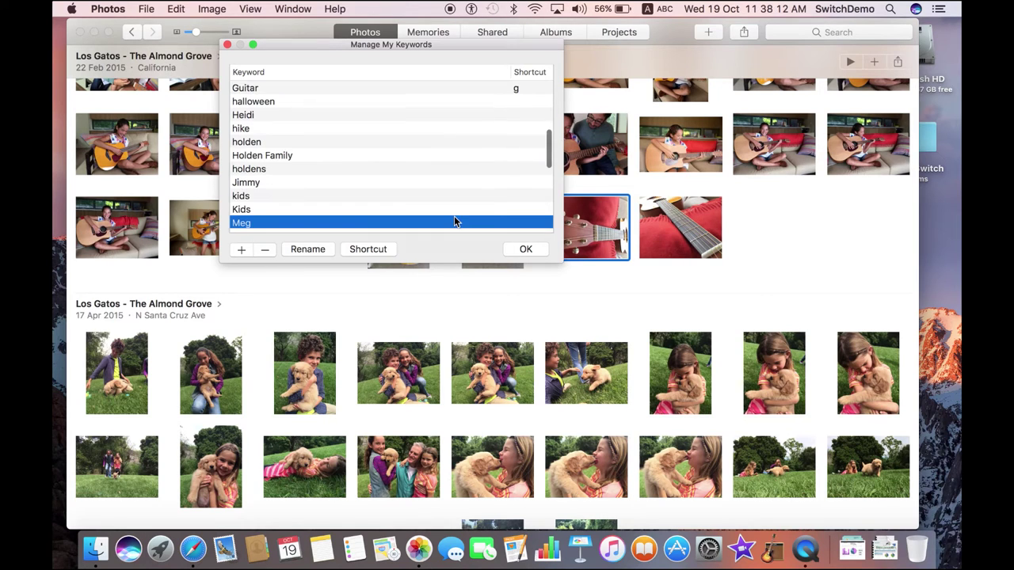
Locate the Guitar keyword in the sorted list and finish editing the keywords
{"action": "scroll", "coordinate": [349, 182], "scroll_direction": "up", "scroll_amount": 2}
{"action": "scroll", "coordinate": [348, 182], "scroll_direction": "up", "scroll_amount": 1}
{"action": "left_click", "coordinate": [355, 158]}
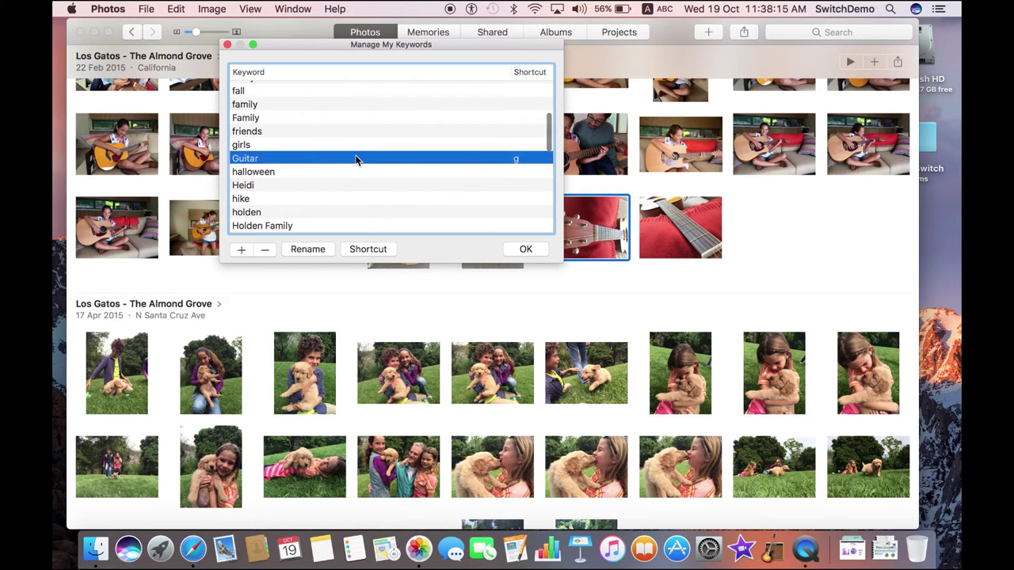
{"action": "scroll", "coordinate": [423, 140], "scroll_direction": "up", "scroll_amount": 5}
{"action": "left_click", "coordinate": [531, 250]}
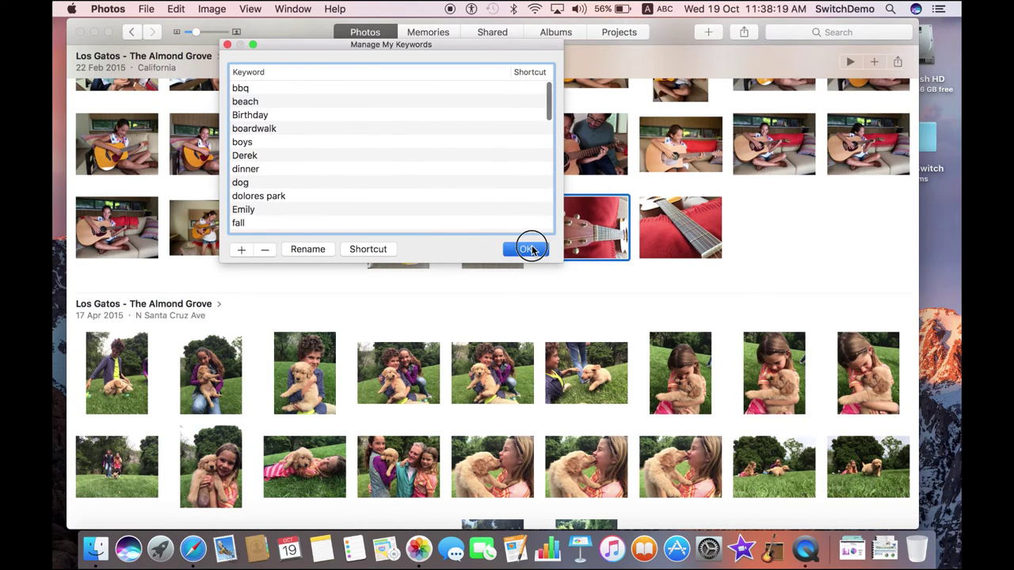
Select the first four guitar photos in the row of the 22 Feb 2015 collection and assign them the Guitar keyword
{"action": "left_click_drag", "start_coordinate": [371, 46], "coordinate": [471, 197]}
{"action": "left_click", "coordinate": [103, 147]}
{"action": "left_click", "coordinate": [315, 158]}
{"action": "left_click", "coordinate": [229, 141], "text": "super"}
{"action": "left_click", "coordinate": [162, 141], "text": "super"}
{"action": "left_click", "coordinate": [362, 147], "text": "super"}
{"action": "left_click", "coordinate": [377, 219]}
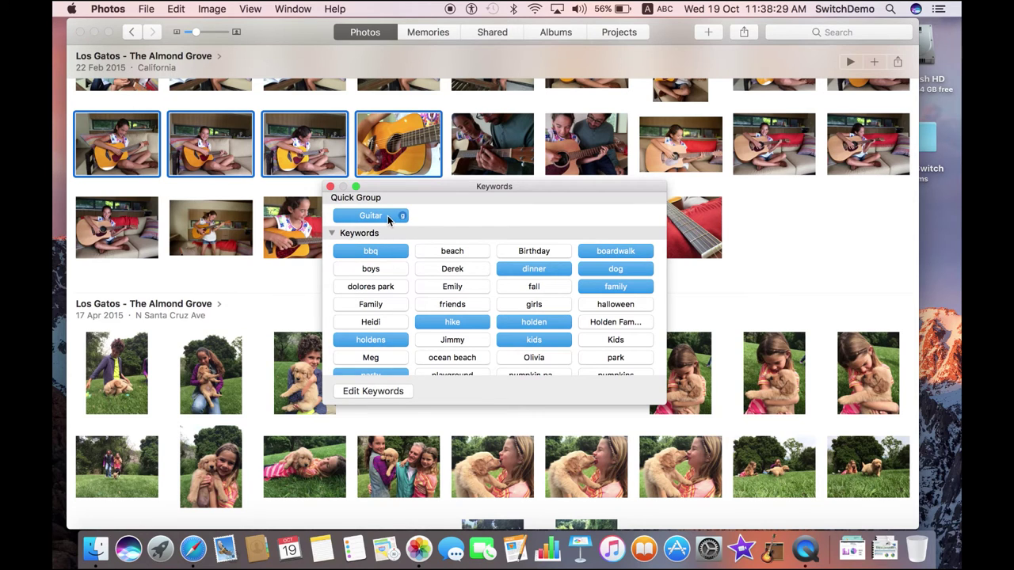
Search the library for "guitar", show the photos matching the Guitar keyword and close the Keyword Manager
{"action": "left_click", "coordinate": [823, 32]}
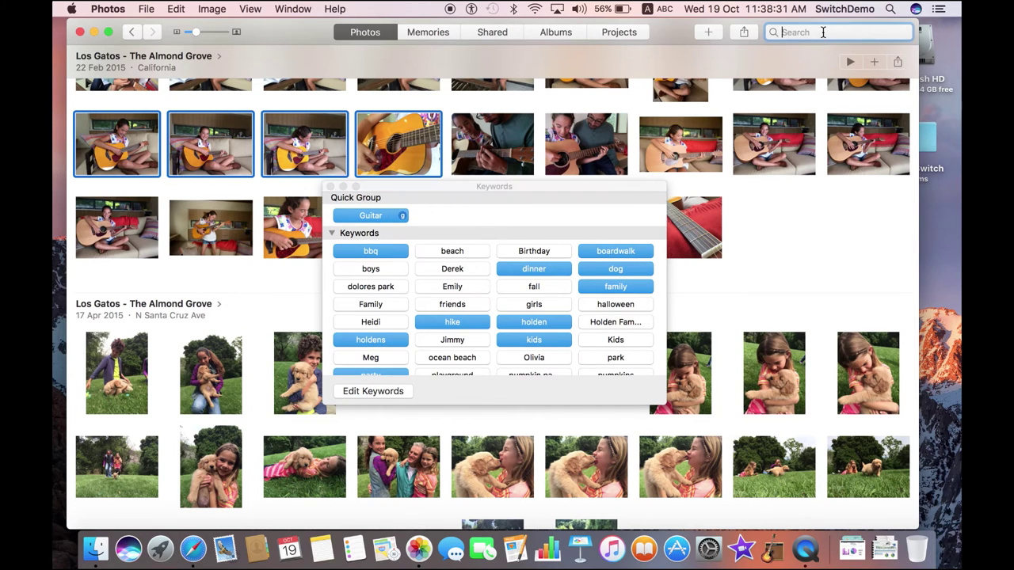
{"action": "type", "text": "guitar"}
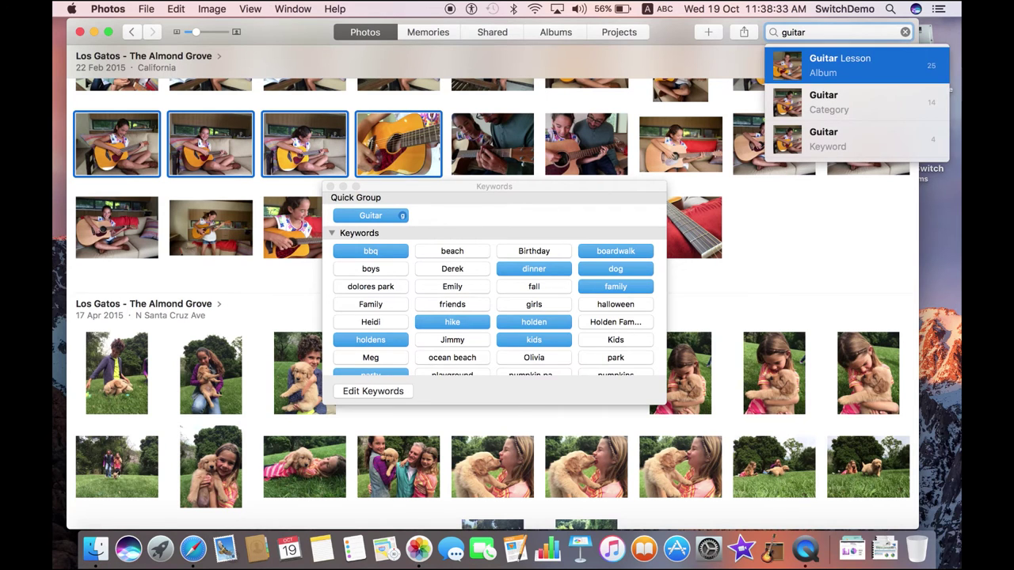
{"action": "left_click", "coordinate": [835, 136]}
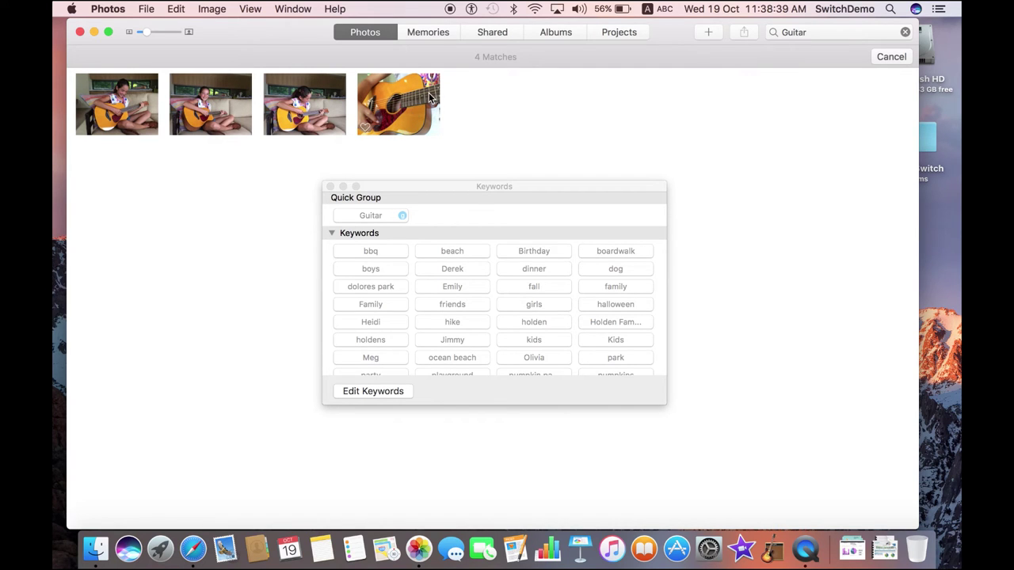
{"action": "left_click", "coordinate": [330, 186]}
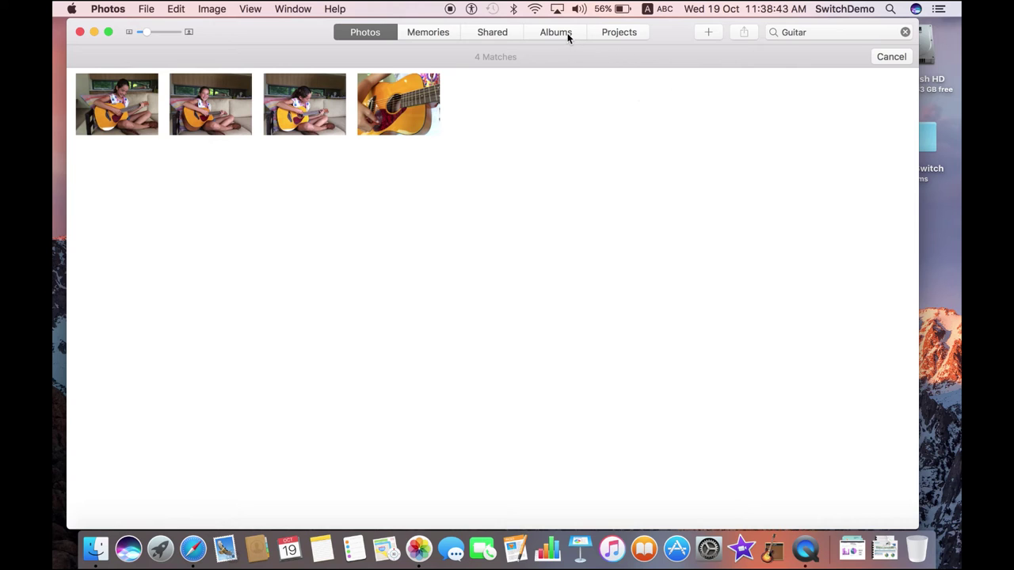
View the Shared section, then open Projects and look through its books, calendars, cards and slideshows
{"action": "left_click", "coordinate": [502, 34]}
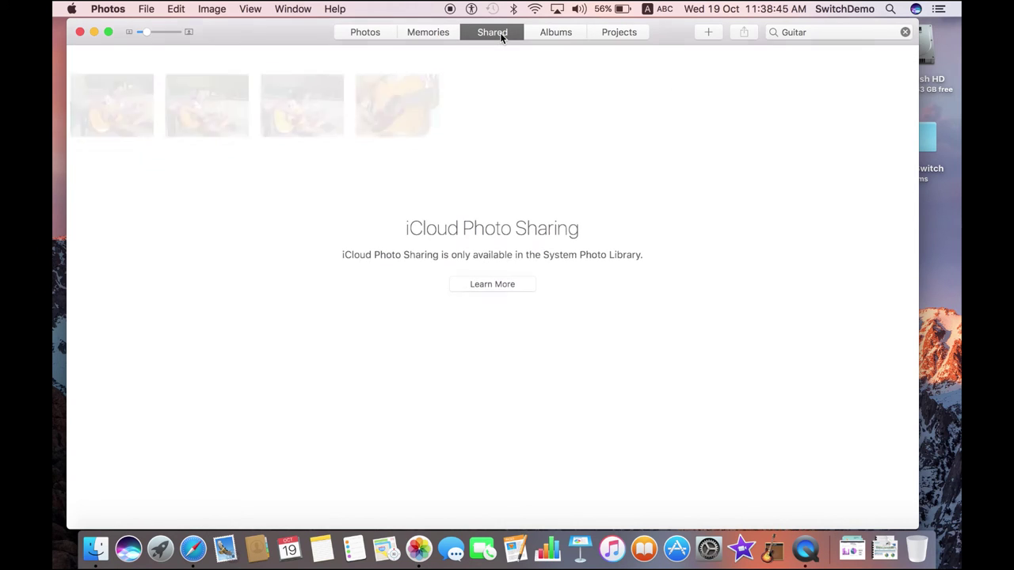
{"action": "left_click", "coordinate": [622, 34]}
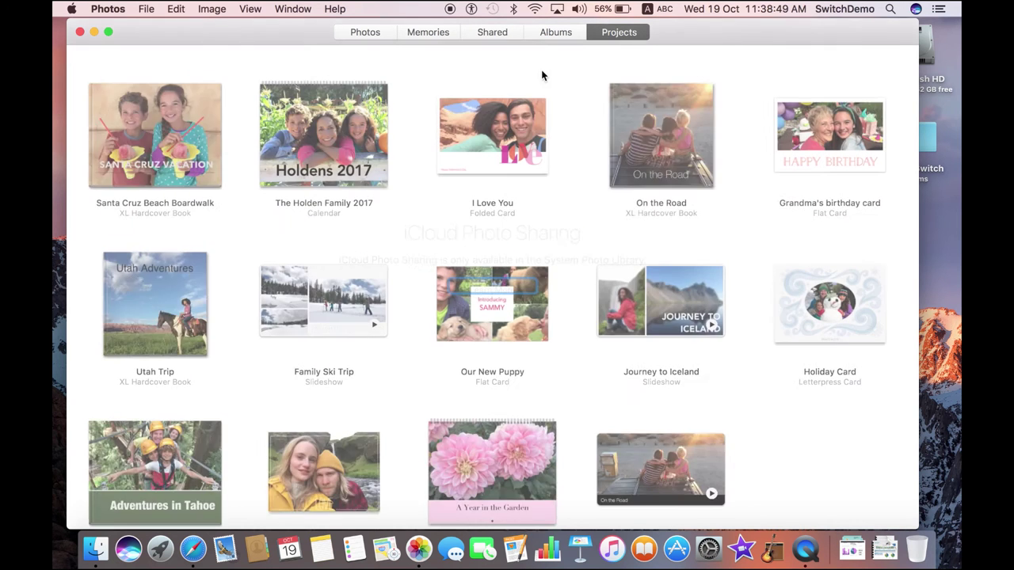
{"action": "scroll", "coordinate": [346, 337], "scroll_direction": "down", "scroll_amount": 3}
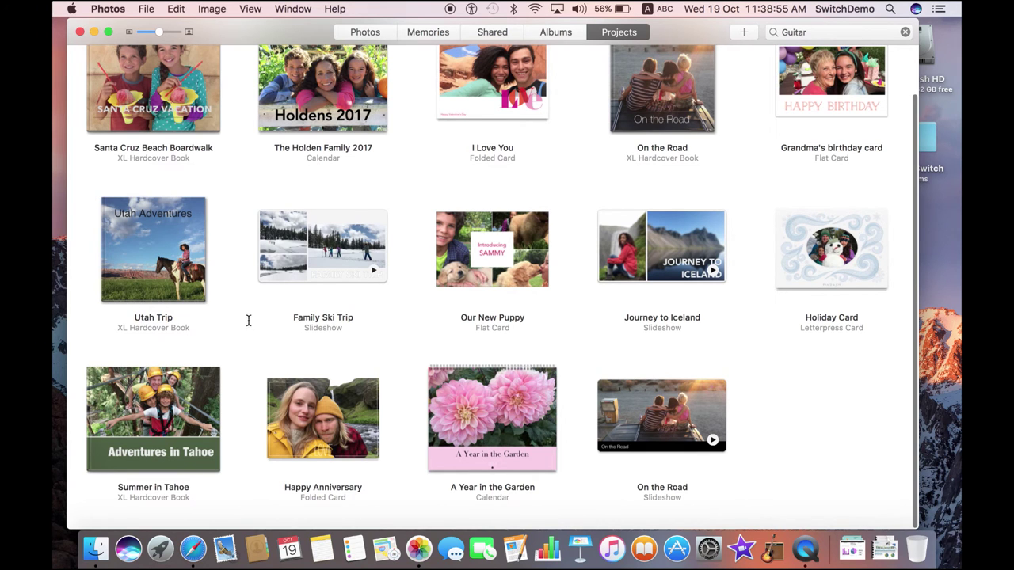
{"action": "scroll", "coordinate": [240, 249], "scroll_direction": "up", "scroll_amount": 3}
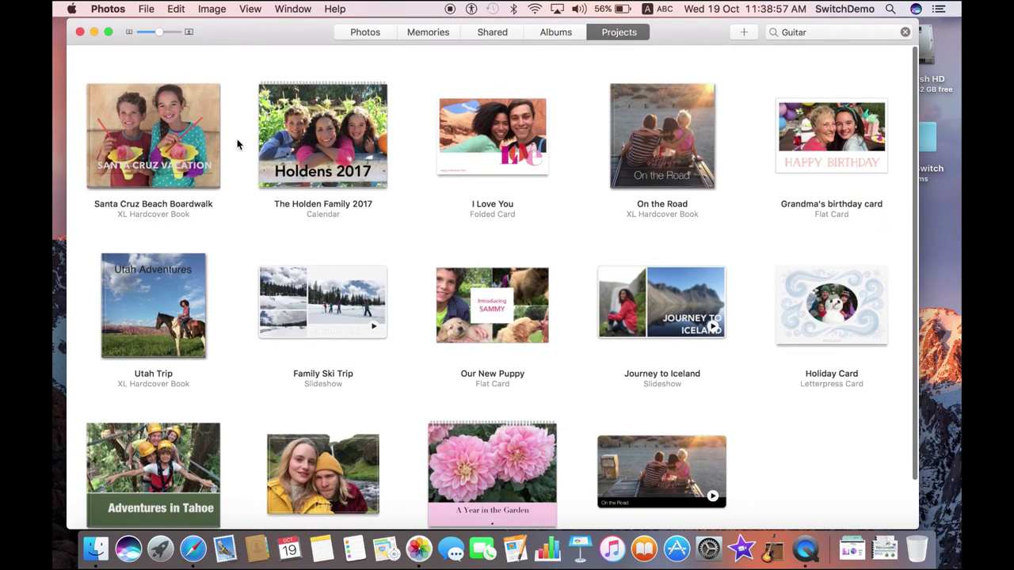
{"action": "scroll", "coordinate": [251, 140], "scroll_direction": "down", "scroll_amount": 2}
{"action": "scroll", "coordinate": [251, 140], "scroll_direction": "up", "scroll_amount": 2}
Look through the Albums overview, including My Albums, and return to the Photos view
{"action": "left_click", "coordinate": [555, 35]}
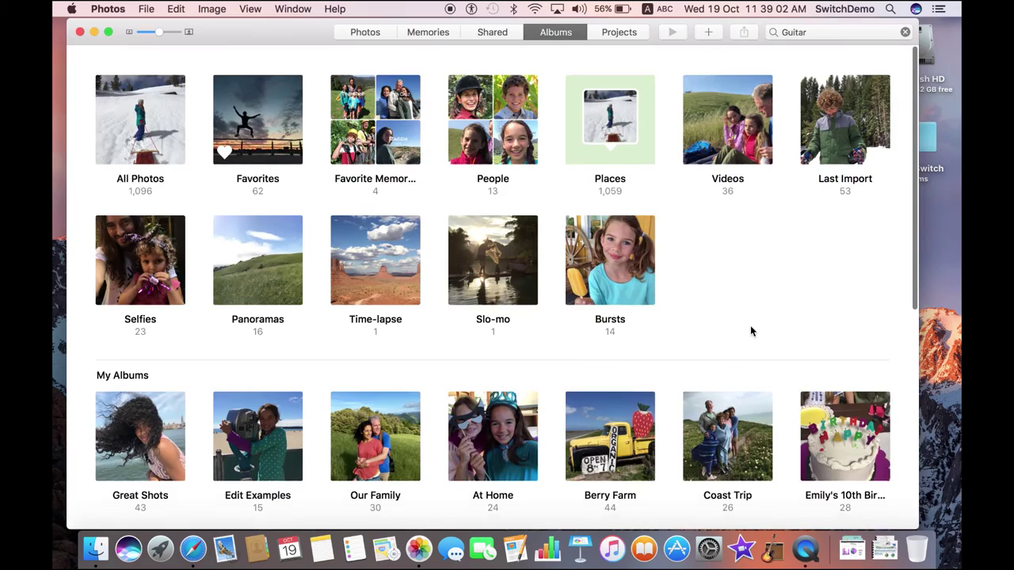
{"action": "scroll", "coordinate": [751, 331], "scroll_direction": "down", "scroll_amount": 5}
{"action": "scroll", "coordinate": [751, 331], "scroll_direction": "up", "scroll_amount": 5}
{"action": "left_click", "coordinate": [363, 33]}
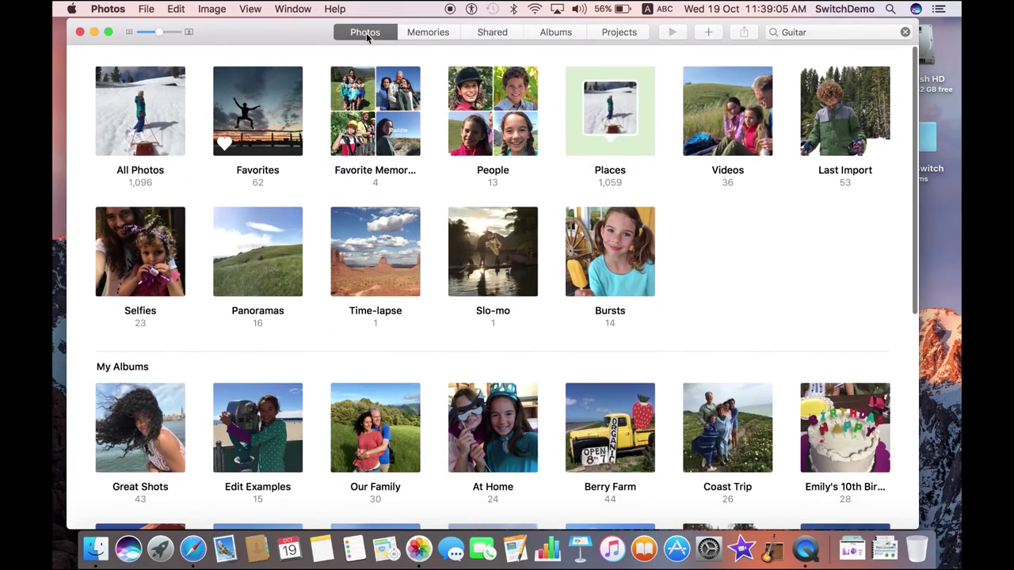